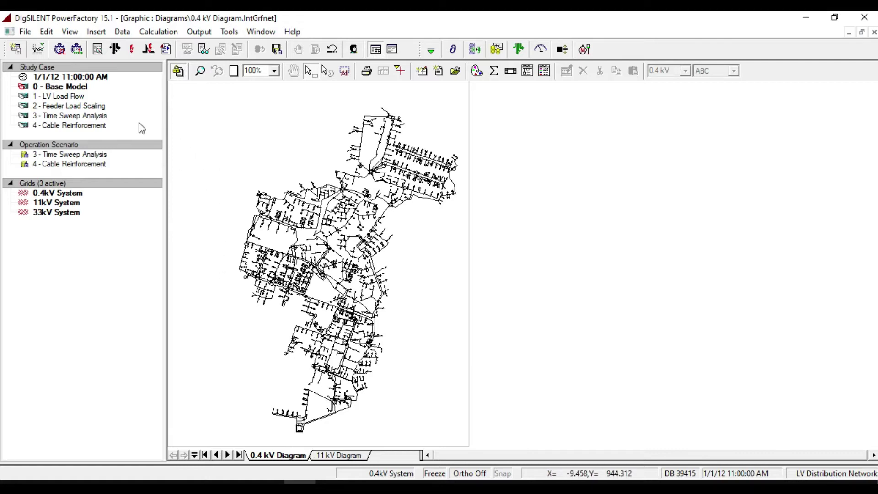
Activate the '1 - LV Load Flow' study case.
{"action": "left_click", "coordinate": [64, 97]}
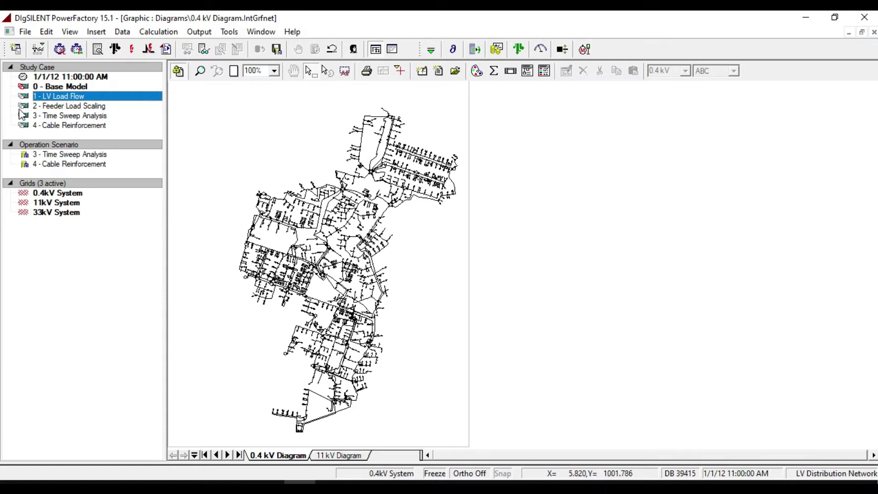
{"action": "right_click", "coordinate": [52, 100]}
{"action": "left_click", "coordinate": [87, 136]}
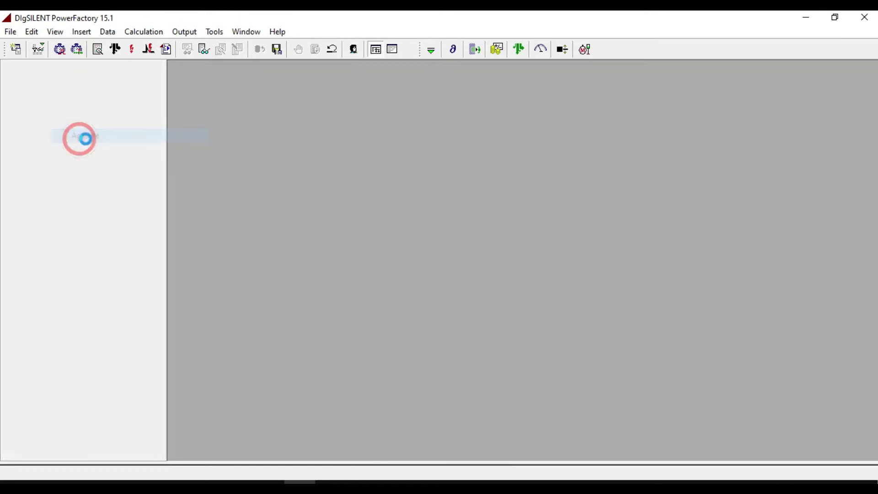
Run a load flow with 'Consider Coincidence of Low-Voltage Loads' enabled.
{"action": "left_click", "coordinate": [116, 49]}
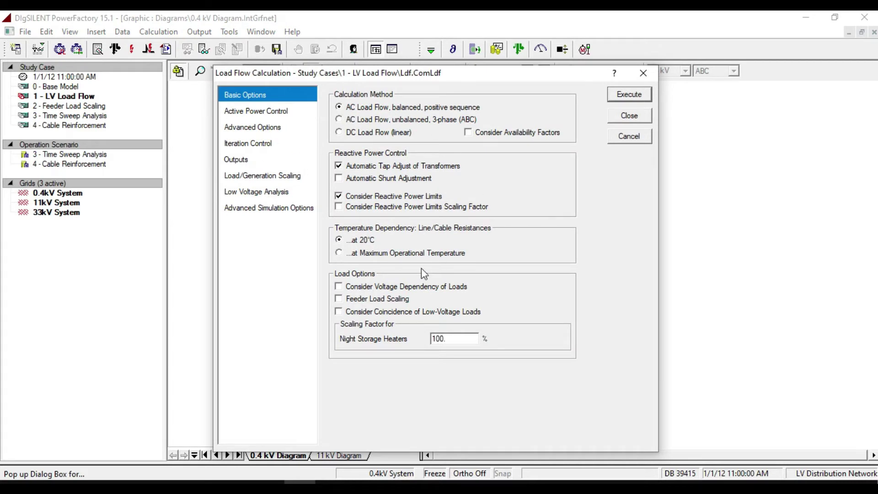
{"action": "left_click", "coordinate": [371, 318]}
{"action": "left_click", "coordinate": [630, 94]}
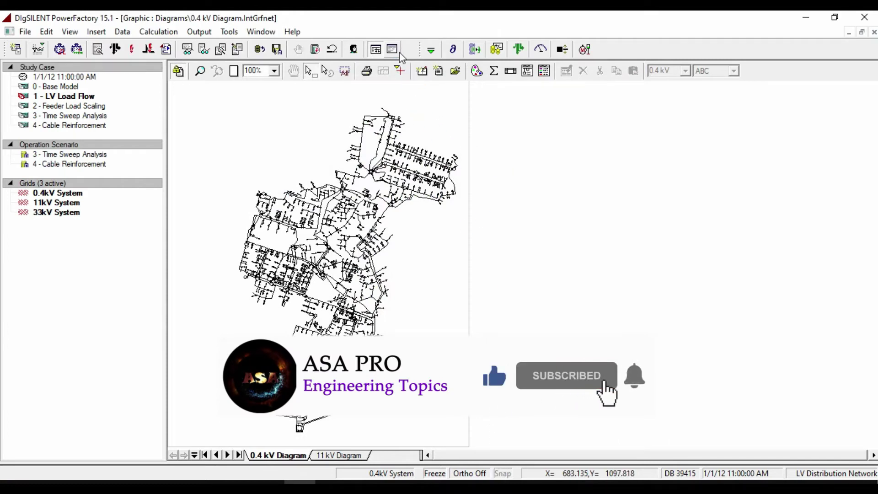
{"action": "left_click", "coordinate": [398, 52]}
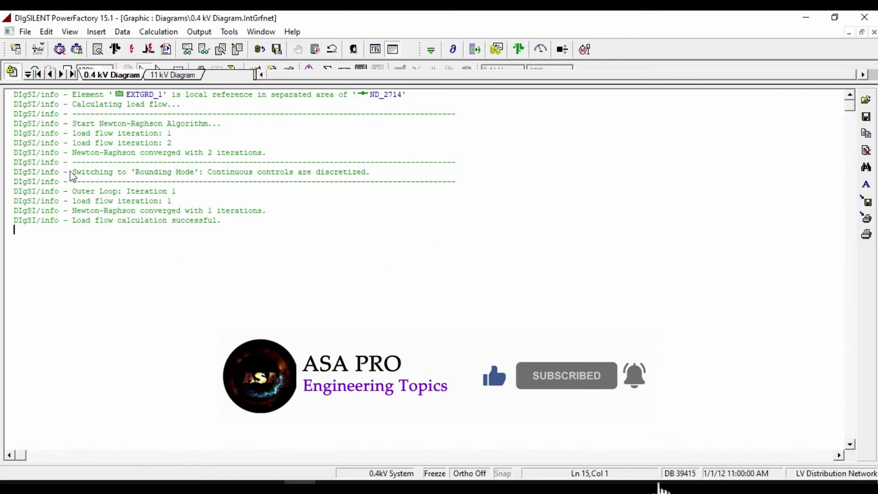
{"action": "left_click", "coordinate": [222, 225]}
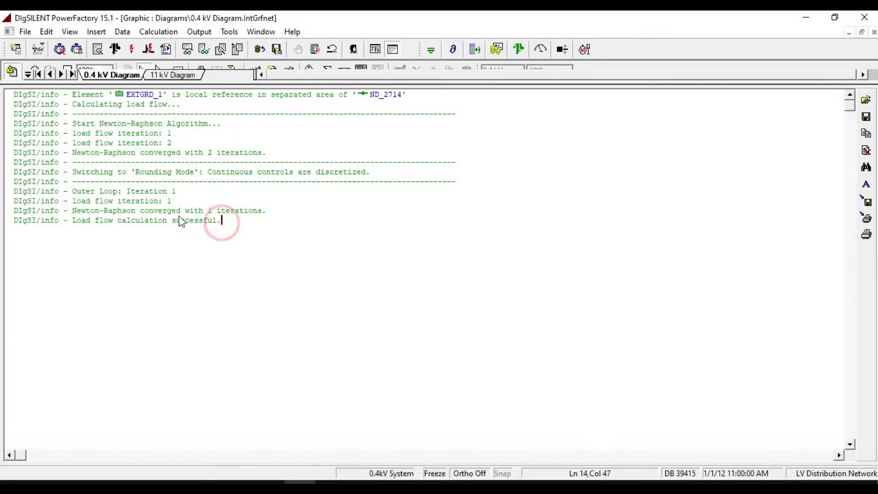
{"action": "left_click", "coordinate": [73, 221]}
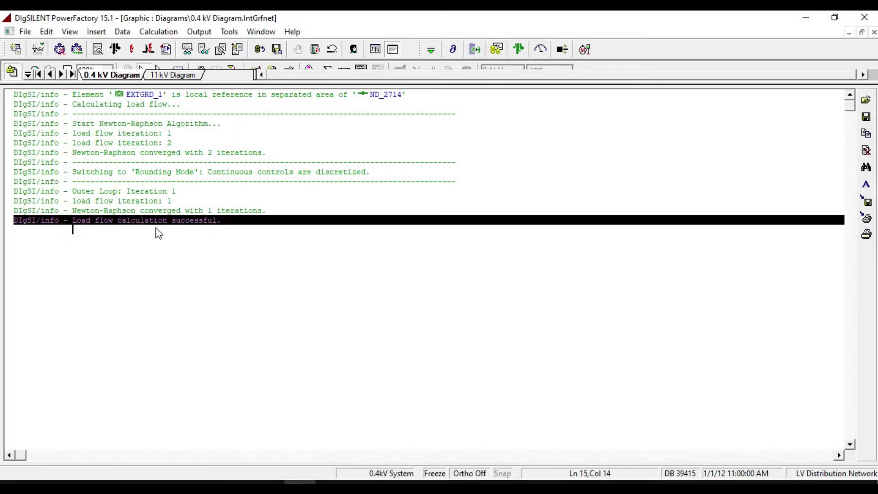
{"action": "left_click", "coordinate": [377, 53]}
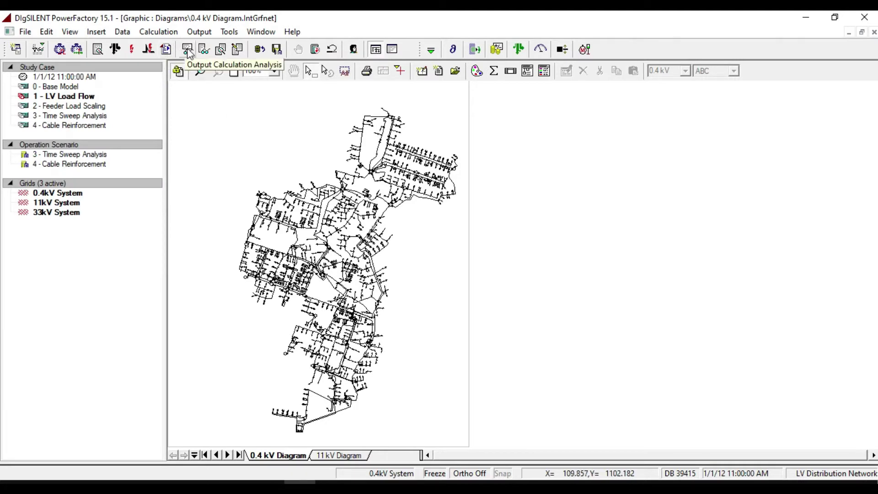
{"action": "left_click", "coordinate": [189, 50]}
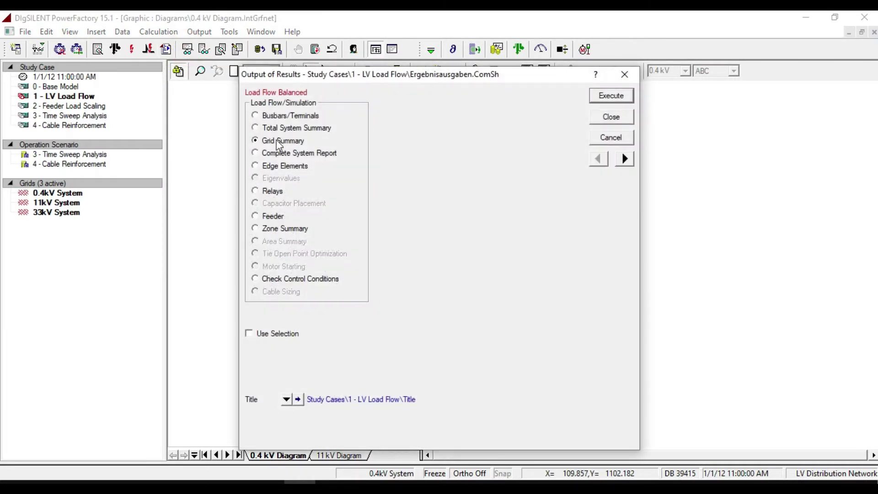
{"action": "left_click", "coordinate": [278, 142]}
{"action": "left_click", "coordinate": [613, 96]}
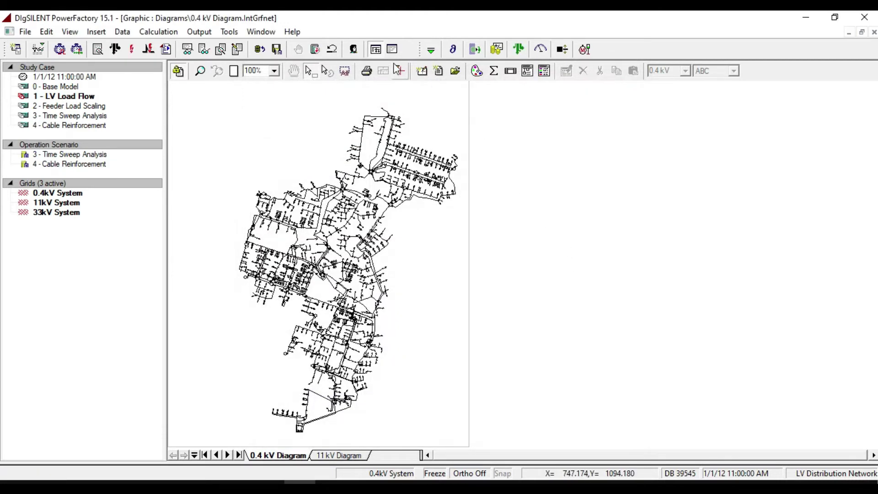
{"action": "left_click", "coordinate": [392, 50]}
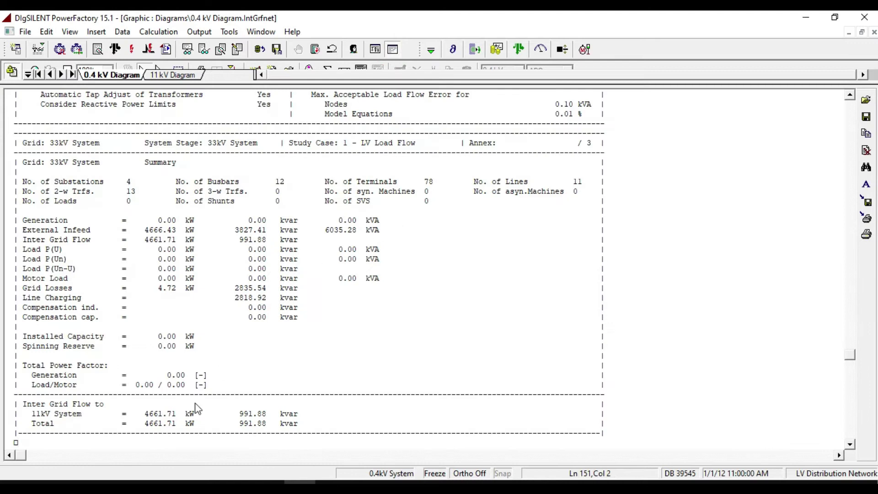
{"action": "left_click", "coordinate": [52, 414]}
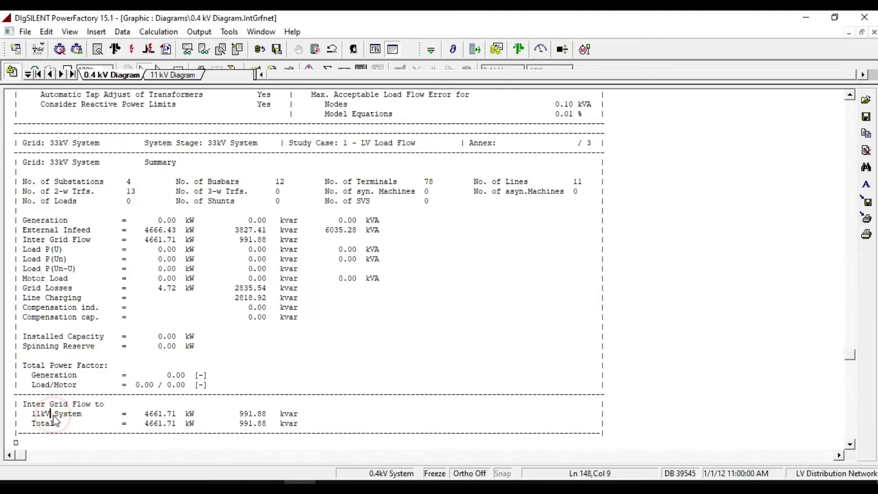
{"action": "left_click", "coordinate": [100, 162]}
{"action": "scroll", "coordinate": [100, 203], "scroll_direction": "up", "scroll_amount": 7}
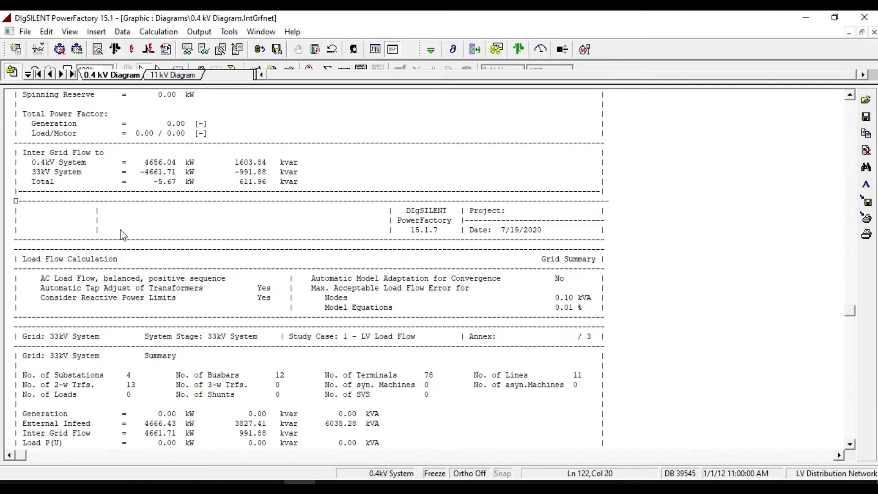
{"action": "scroll", "coordinate": [124, 235], "scroll_direction": "up", "scroll_amount": 4}
{"action": "scroll", "coordinate": [124, 235], "scroll_direction": "down", "scroll_amount": 10}
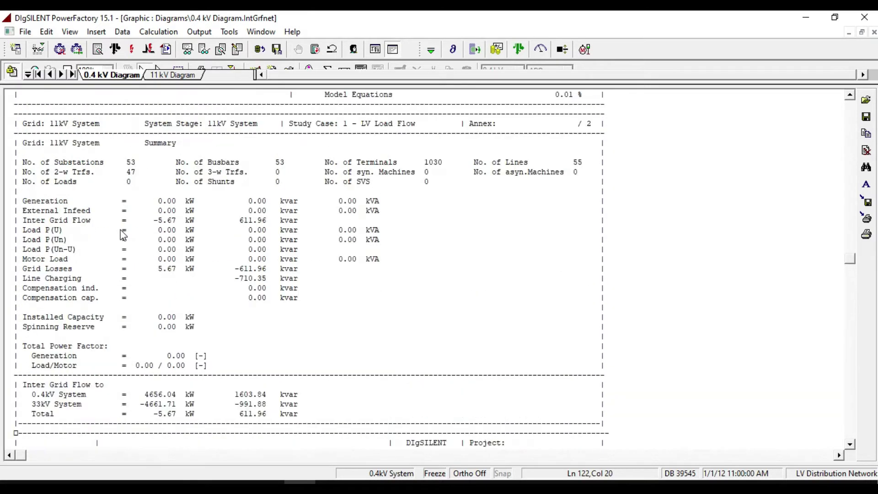
{"action": "left_click", "coordinate": [375, 50]}
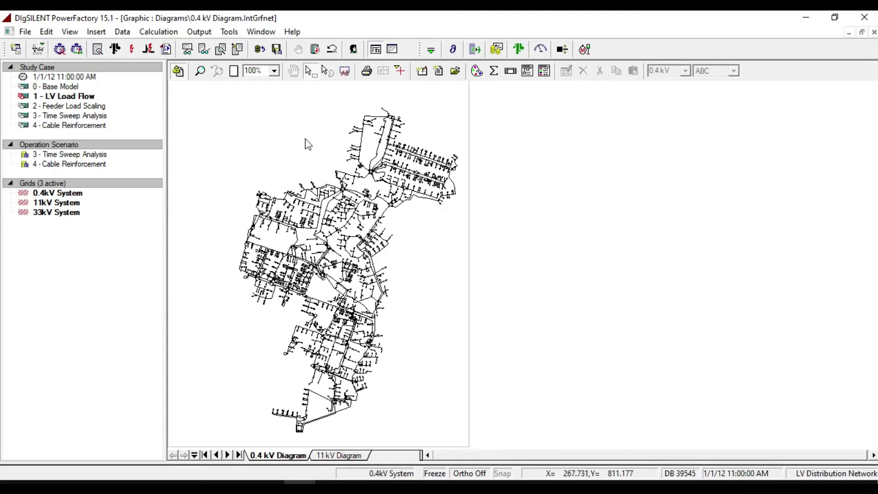
Set diagram colouring to '3. Other' with Results – Voltages / Loading.
{"action": "left_click", "coordinate": [477, 71]}
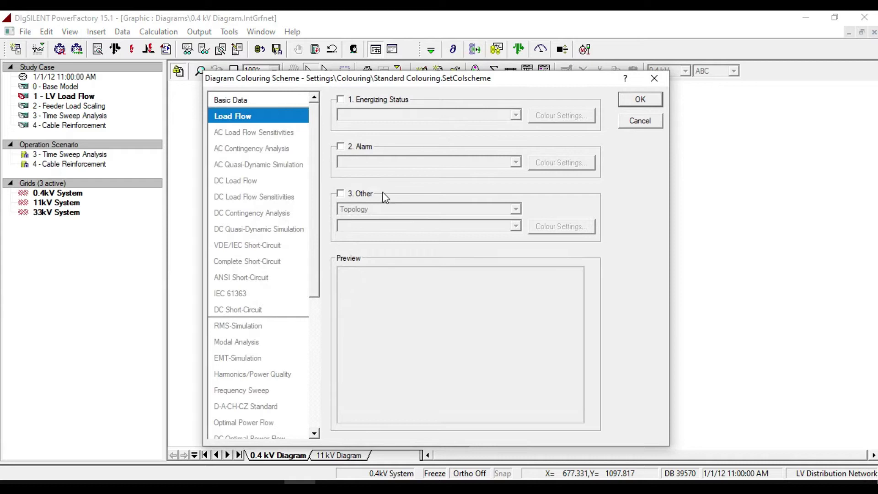
{"action": "left_click", "coordinate": [351, 190]}
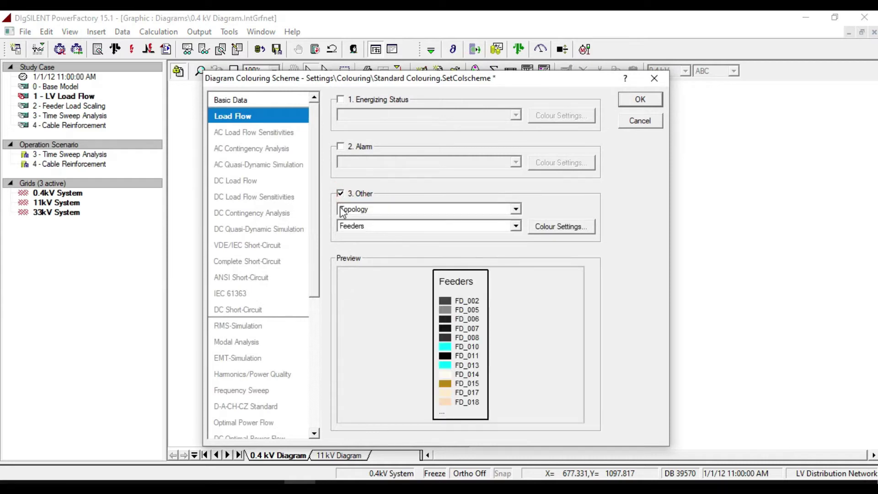
{"action": "left_click", "coordinate": [380, 211]}
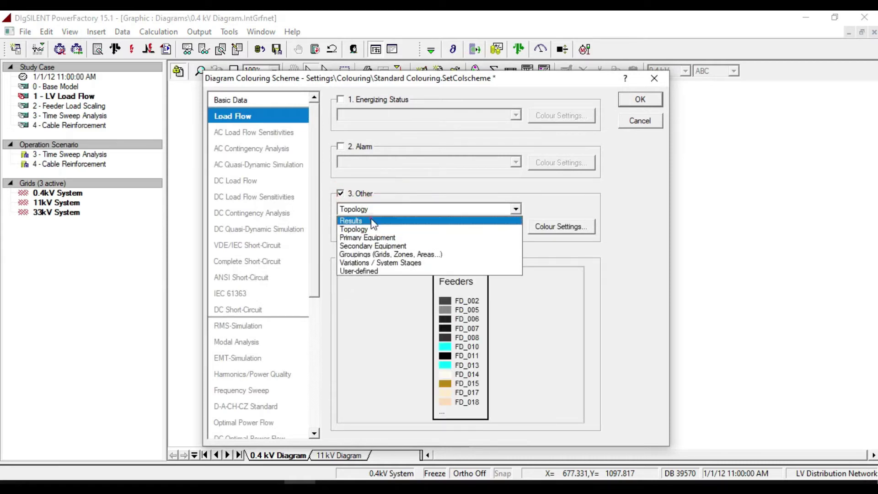
{"action": "left_click", "coordinate": [374, 219]}
{"action": "left_click", "coordinate": [375, 226]}
{"action": "left_click", "coordinate": [371, 243]}
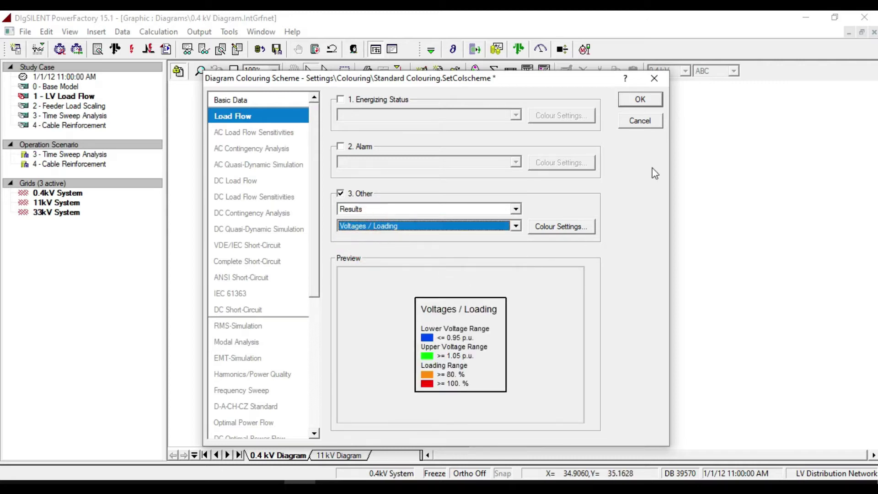
{"action": "left_click", "coordinate": [640, 100]}
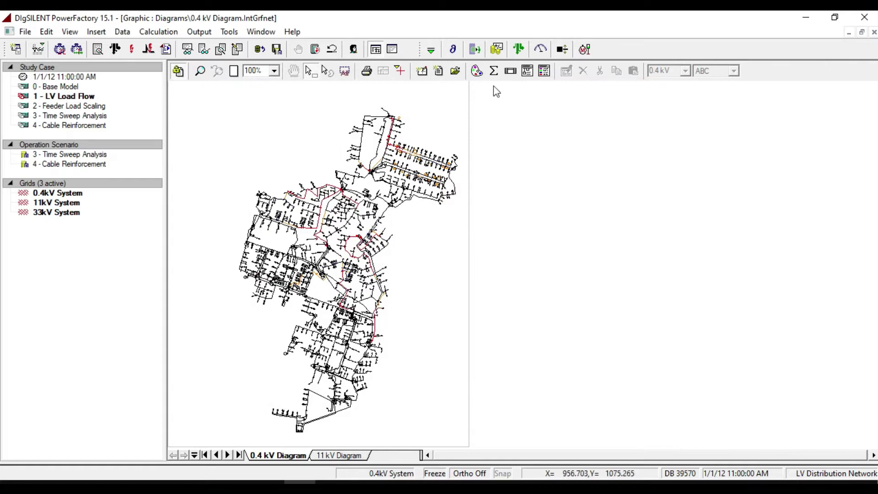
Add a colour legend to the diagram and zoom in on it at lower left.
{"action": "left_click", "coordinate": [544, 72]}
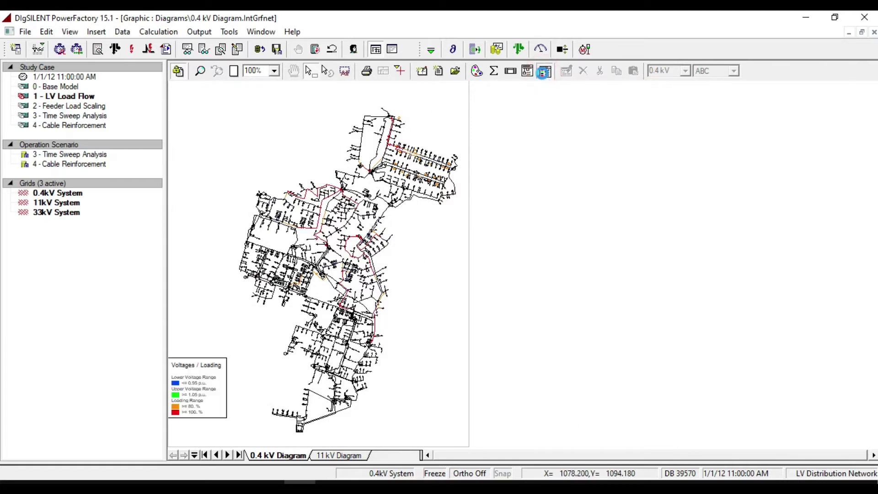
{"action": "left_click", "coordinate": [201, 71]}
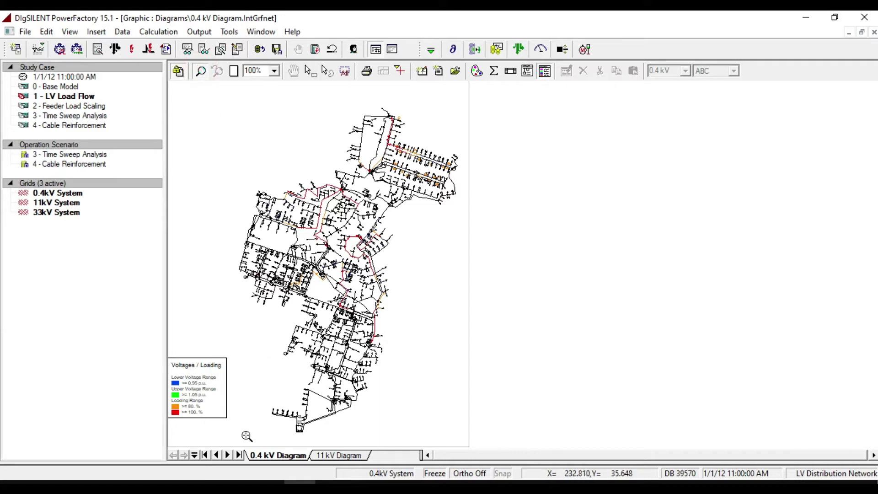
{"action": "left_click_drag", "start_coordinate": [246, 433], "coordinate": [159, 350]}
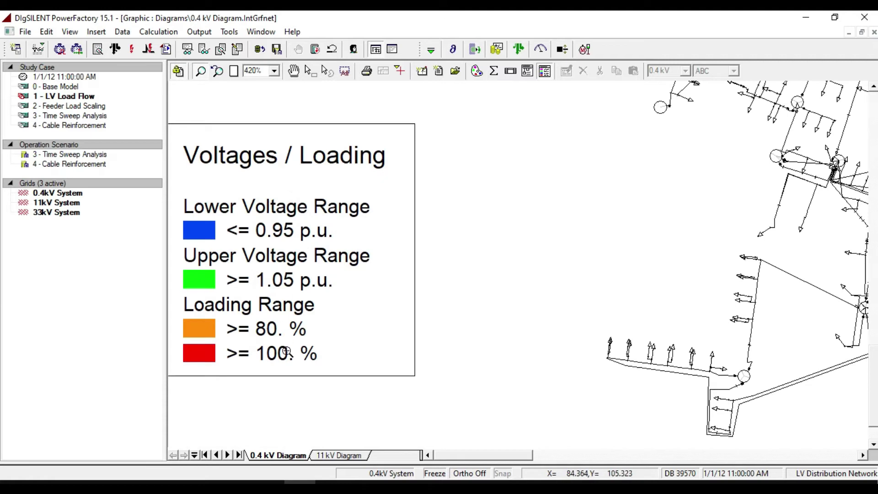
Zoom back out, then zoom in on the central part of the network.
{"action": "left_click", "coordinate": [234, 70]}
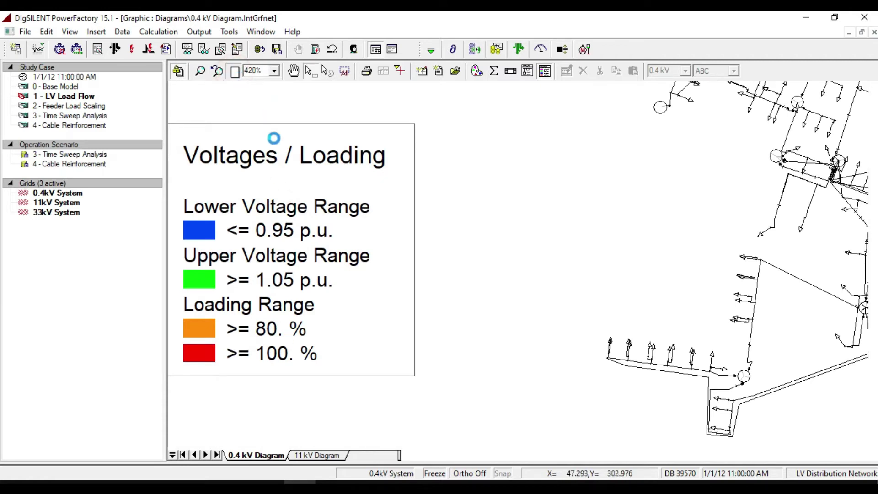
{"action": "left_click", "coordinate": [200, 71]}
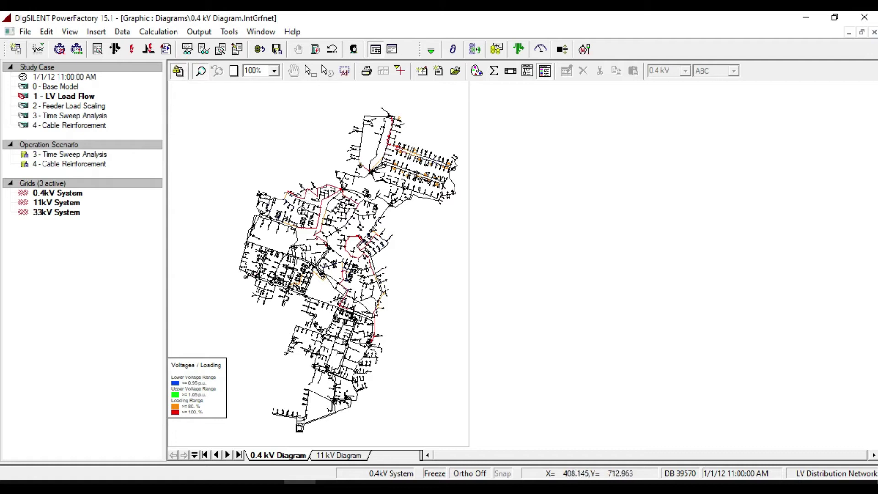
{"action": "left_click_drag", "start_coordinate": [302, 211], "coordinate": [409, 324]}
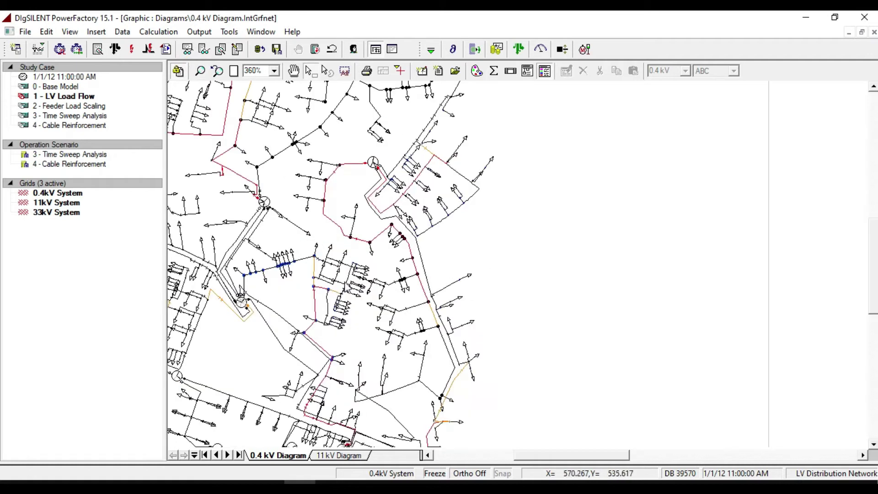
Create an additional P/Q/S result box on the red cable line and zoom in on it.
{"action": "right_click", "coordinate": [332, 211]}
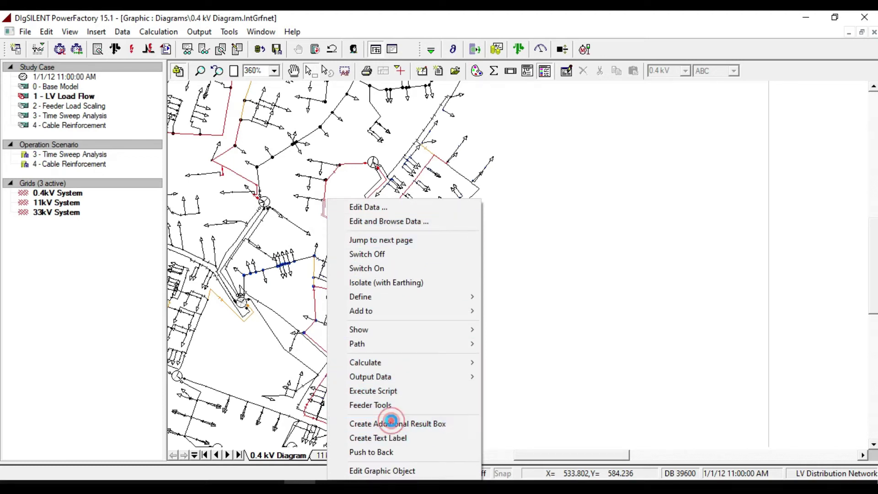
{"action": "left_click", "coordinate": [395, 424]}
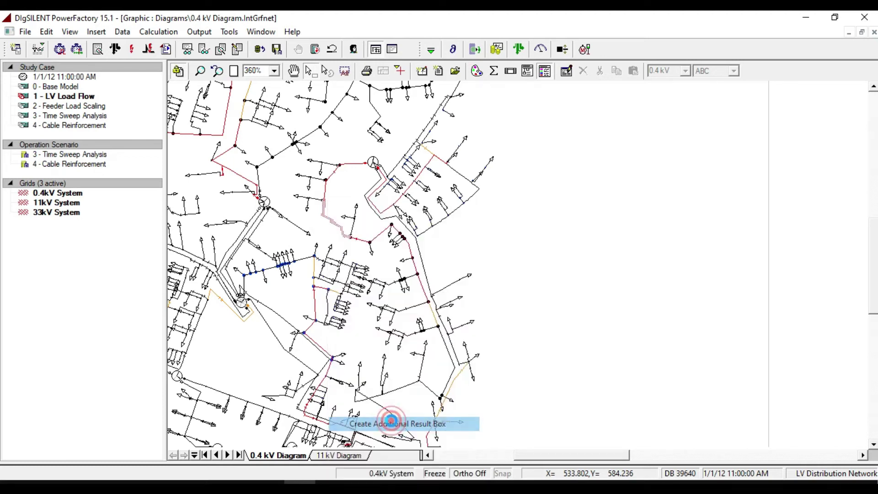
{"action": "left_click", "coordinate": [200, 70]}
{"action": "left_click_drag", "start_coordinate": [321, 178], "coordinate": [365, 264]}
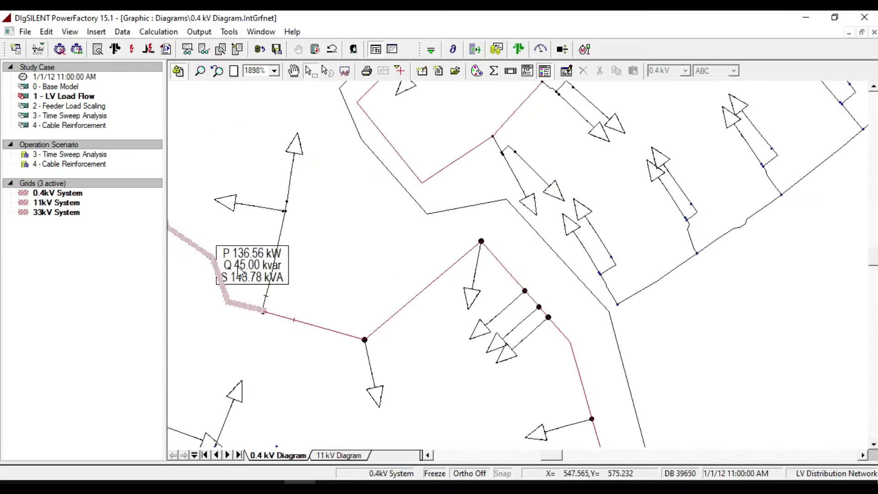
Unfreeze the diagram and move the result box up beside the load arrow.
{"action": "left_click", "coordinate": [250, 277]}
{"action": "left_click", "coordinate": [178, 71]}
{"action": "left_click", "coordinate": [249, 256]}
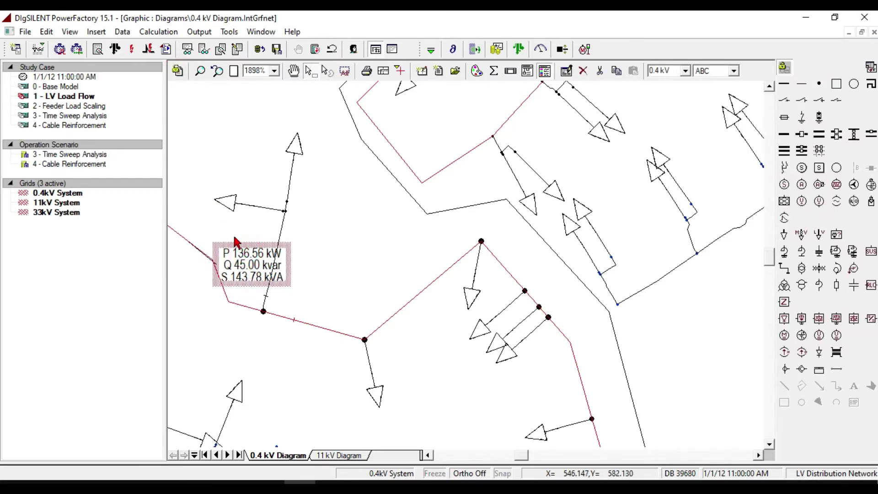
{"action": "left_click_drag", "start_coordinate": [240, 251], "coordinate": [218, 162]}
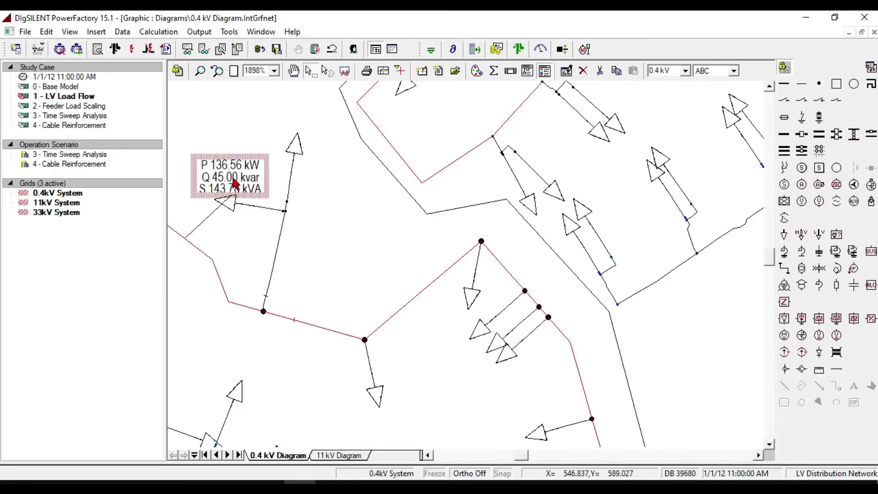
{"action": "key", "text": "Escape"}
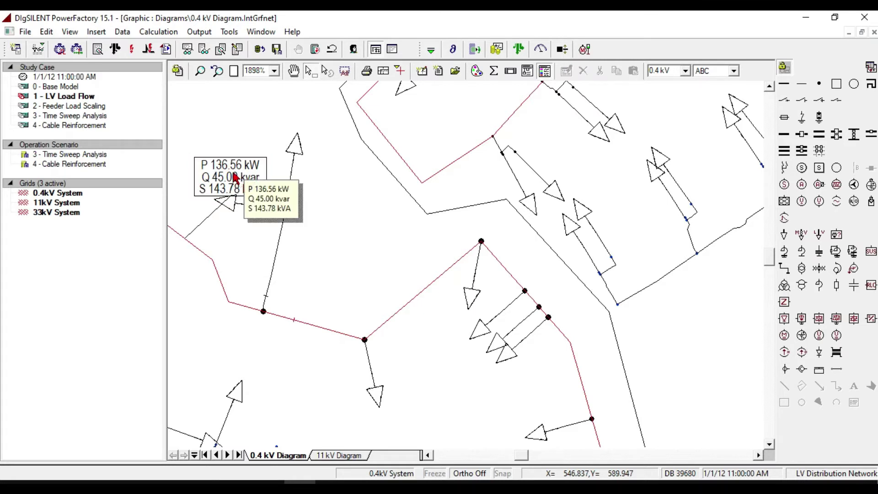
{"action": "left_click", "coordinate": [233, 174]}
Append a loading row (Calculation Parameter) to the result box format, showing 103.76 below S.
{"action": "right_click", "coordinate": [234, 174]}
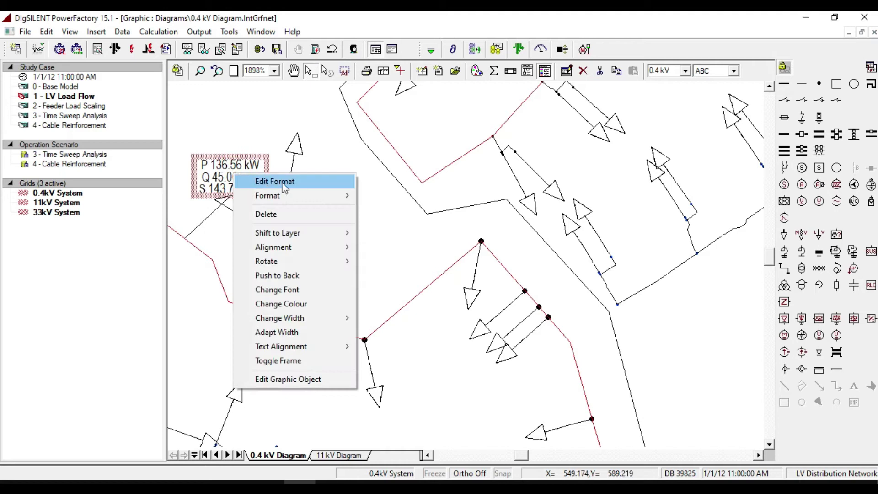
{"action": "left_click", "coordinate": [274, 182]}
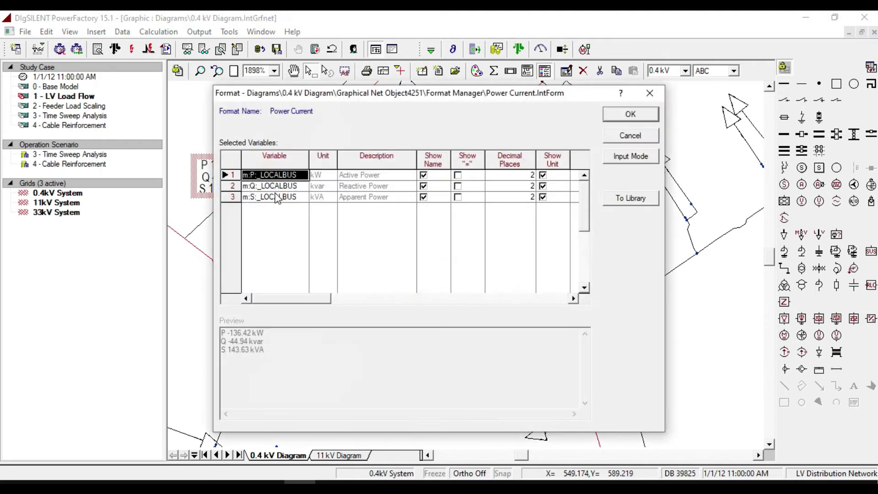
{"action": "left_click", "coordinate": [276, 197]}
{"action": "right_click", "coordinate": [273, 196]}
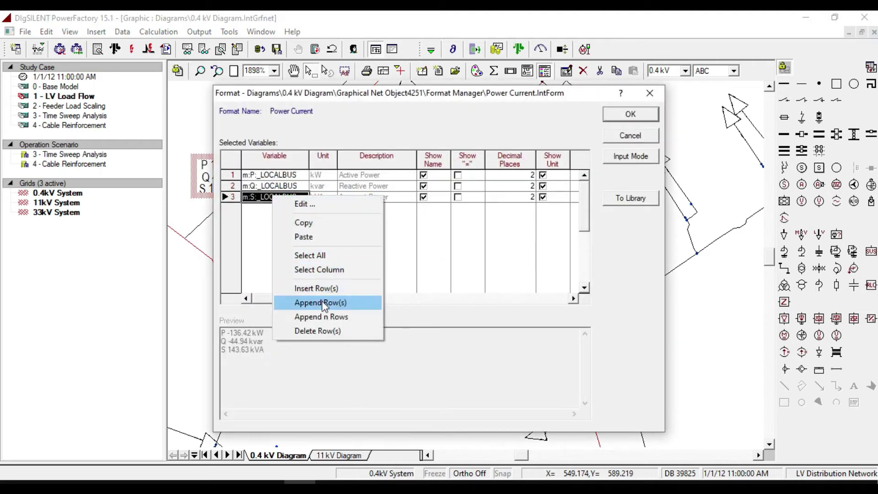
{"action": "left_click", "coordinate": [322, 303]}
{"action": "double_click", "coordinate": [265, 208]}
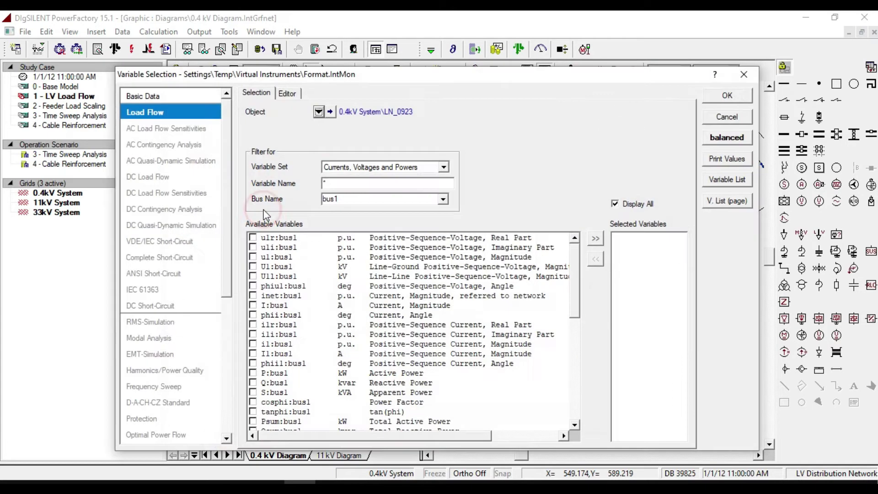
{"action": "left_click", "coordinate": [372, 169]}
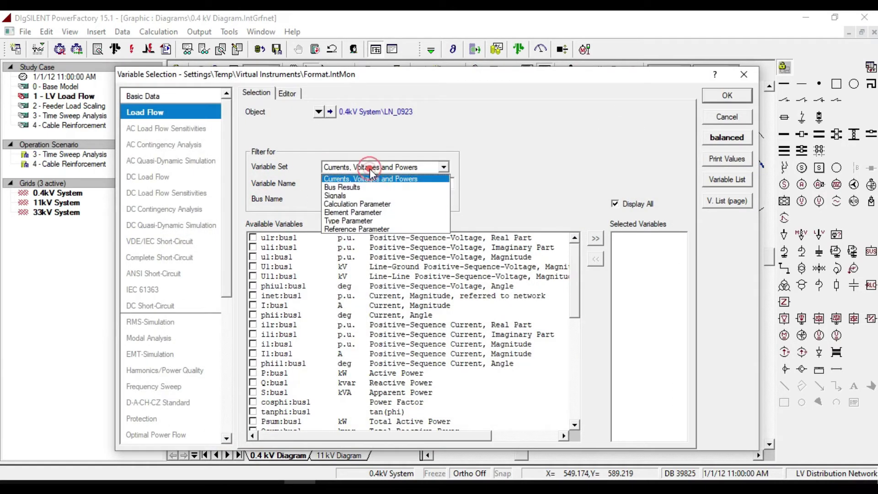
{"action": "left_click", "coordinate": [362, 202]}
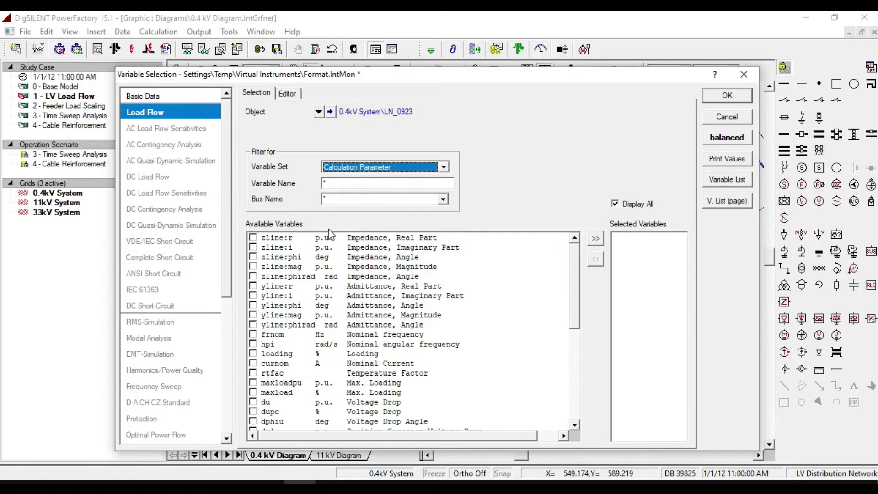
{"action": "left_click", "coordinate": [253, 354]}
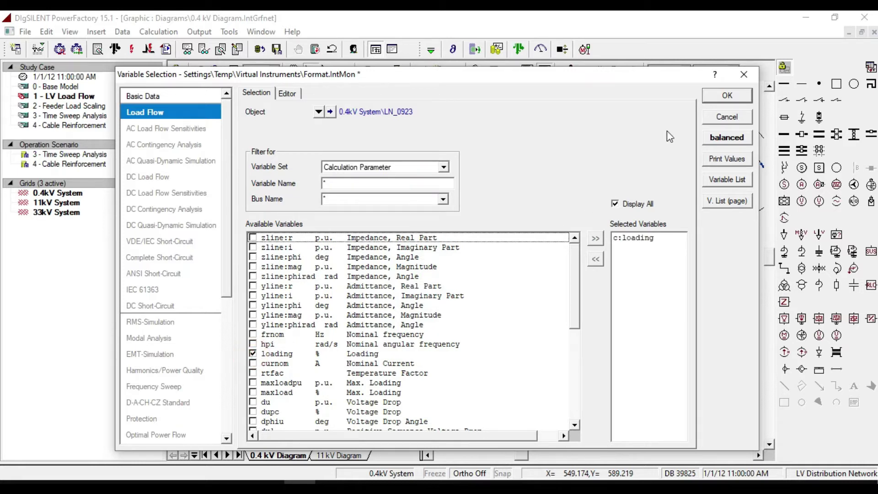
{"action": "left_click", "coordinate": [727, 96]}
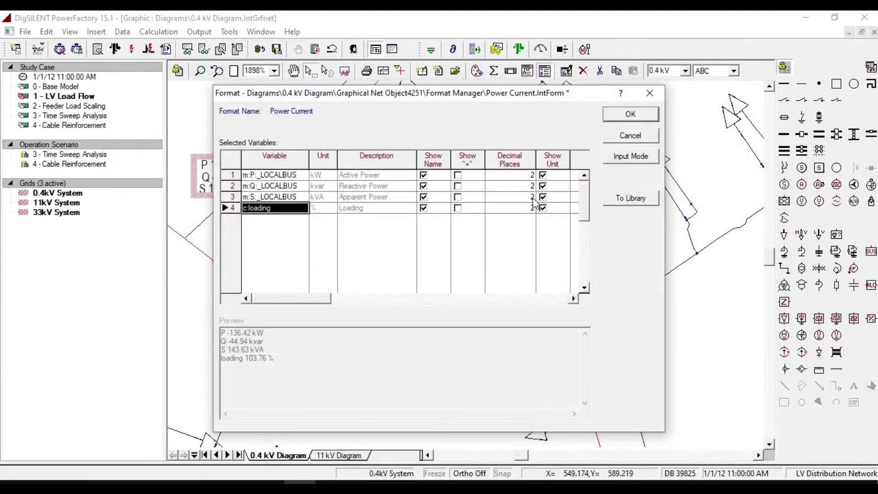
{"action": "left_click", "coordinate": [631, 115]}
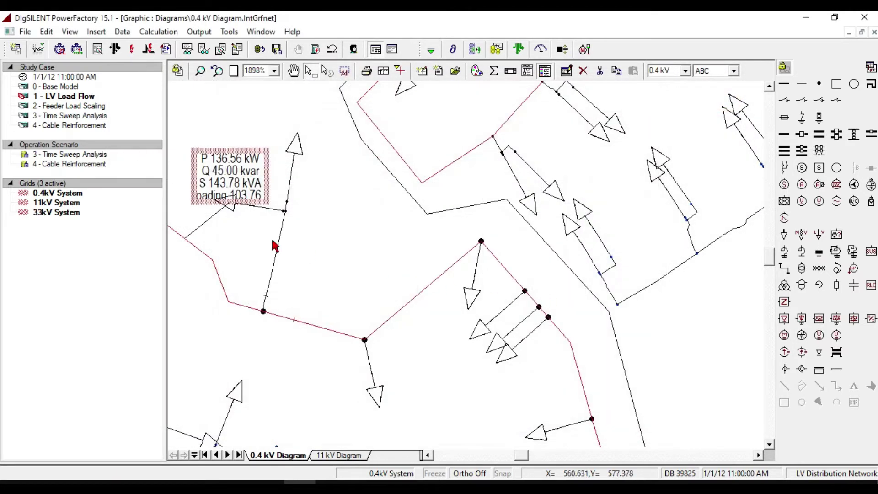
Zoom all to show the entire 0.4 kV network with its Voltages / Loading legend.
{"action": "mouse_move", "coordinate": [231, 196]}
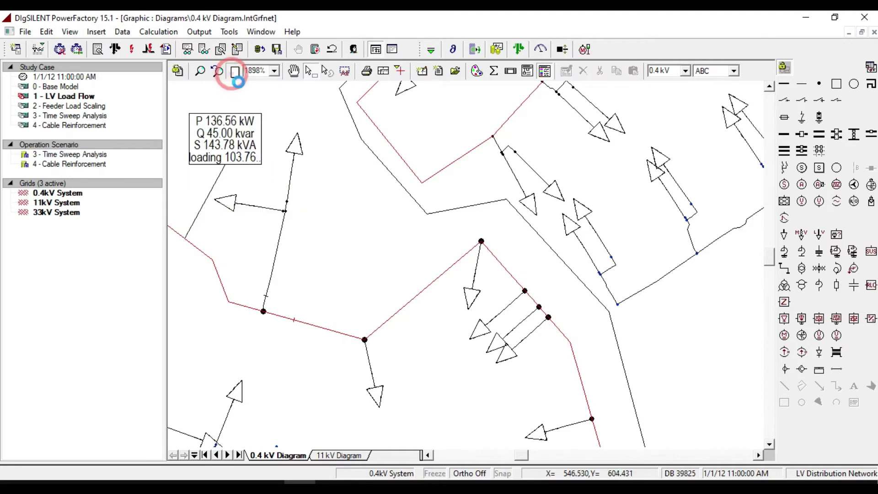
{"action": "left_click", "coordinate": [234, 71]}
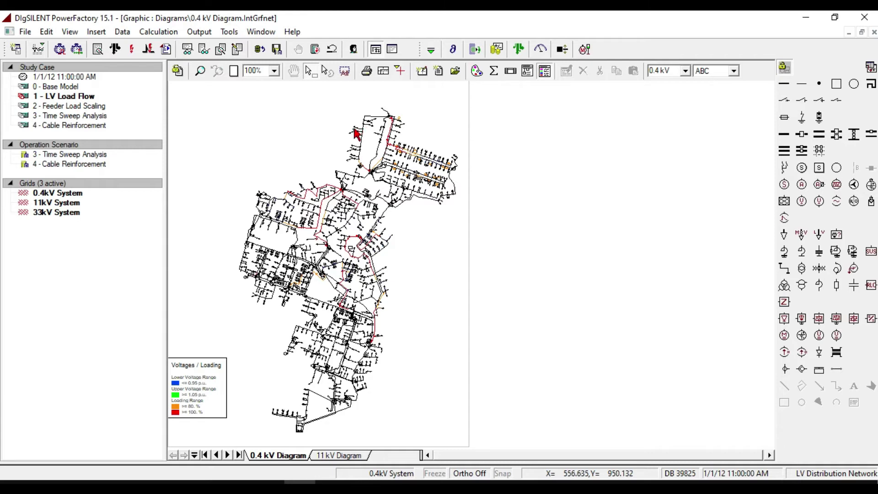
Rerun the load flow after entering 2 as the Load Scaling Factor.
{"action": "left_click", "coordinate": [119, 50]}
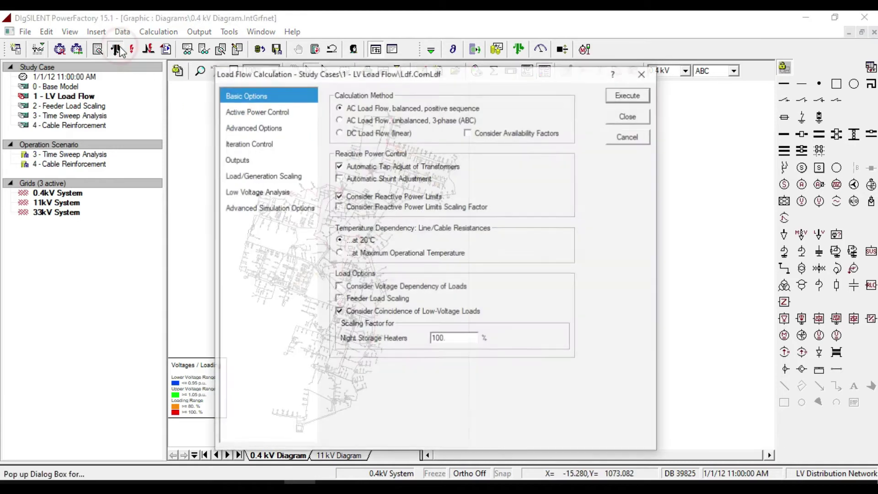
{"action": "left_click", "coordinate": [246, 176]}
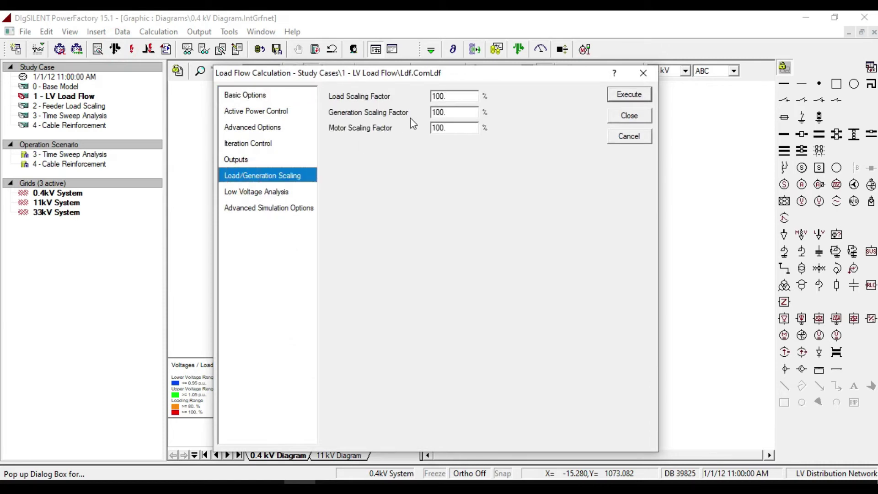
{"action": "left_click", "coordinate": [387, 98]}
{"action": "double_click", "coordinate": [463, 100]}
{"action": "type", "text": "2"}
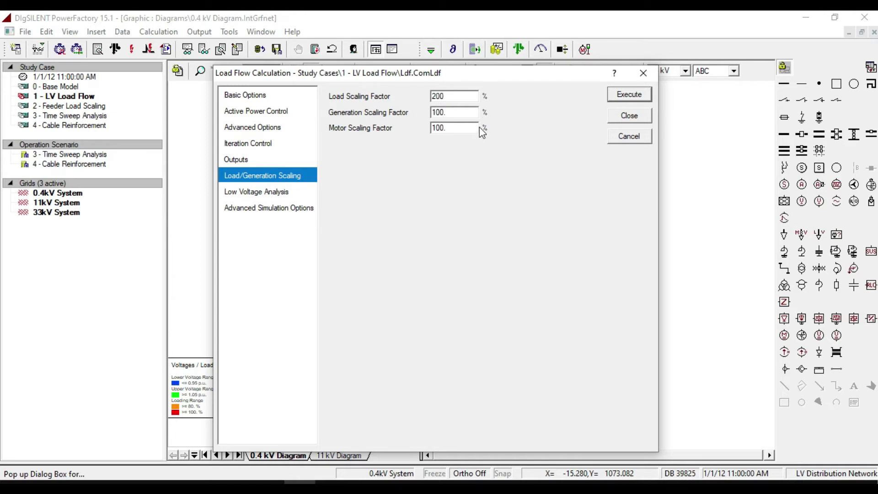
{"action": "left_click", "coordinate": [628, 94]}
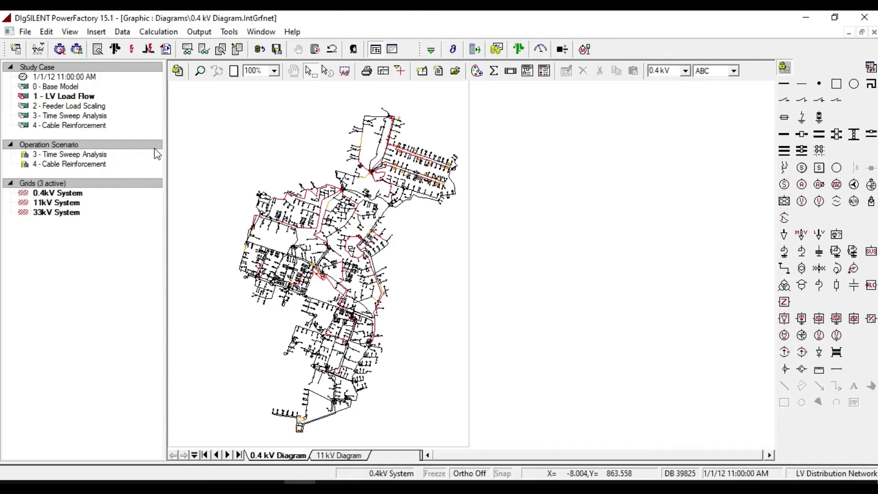
List the daily characteristics and open the Daily Domestic Profile to view its 24-hour values.
{"action": "left_click", "coordinate": [38, 50]}
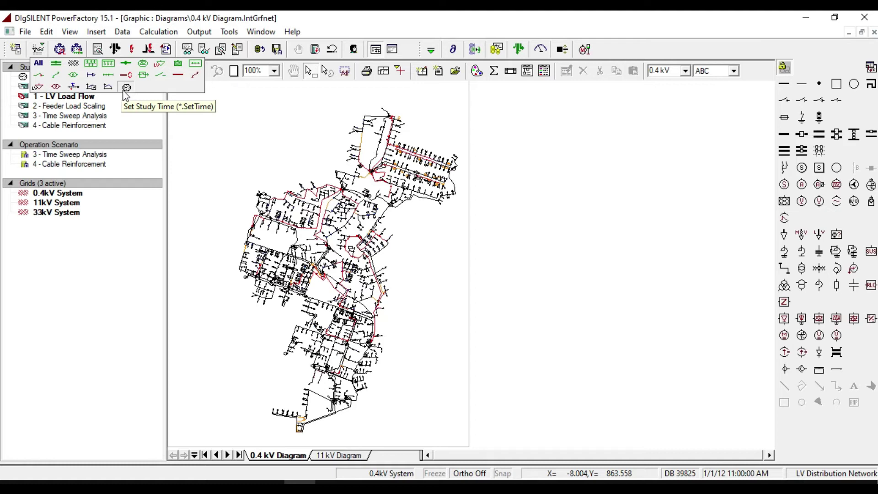
{"action": "left_click", "coordinate": [109, 87]}
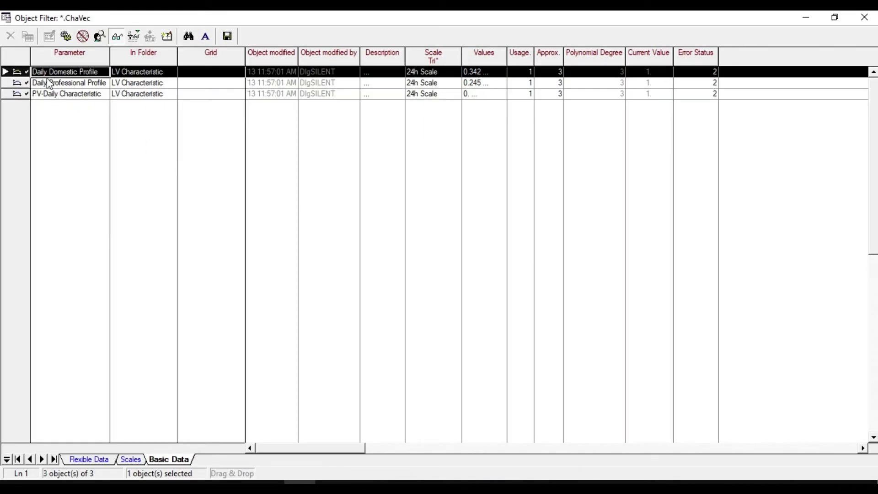
{"action": "left_click", "coordinate": [85, 83]}
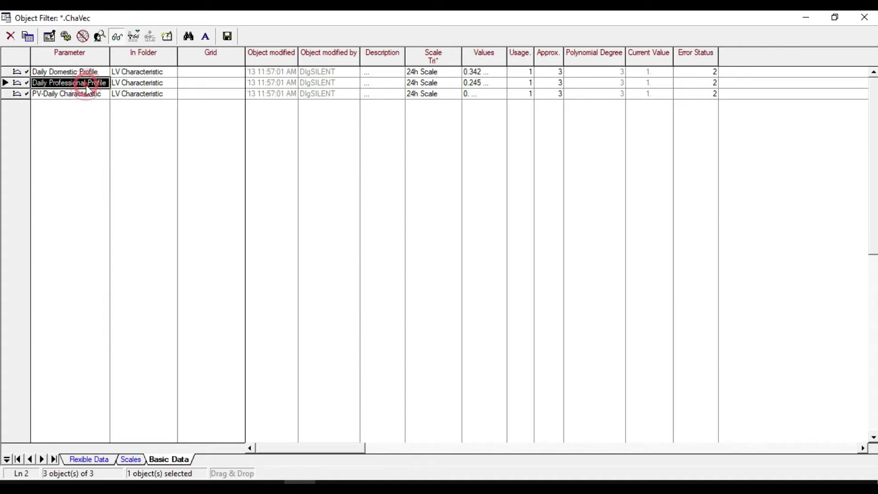
{"action": "left_click", "coordinate": [89, 97]}
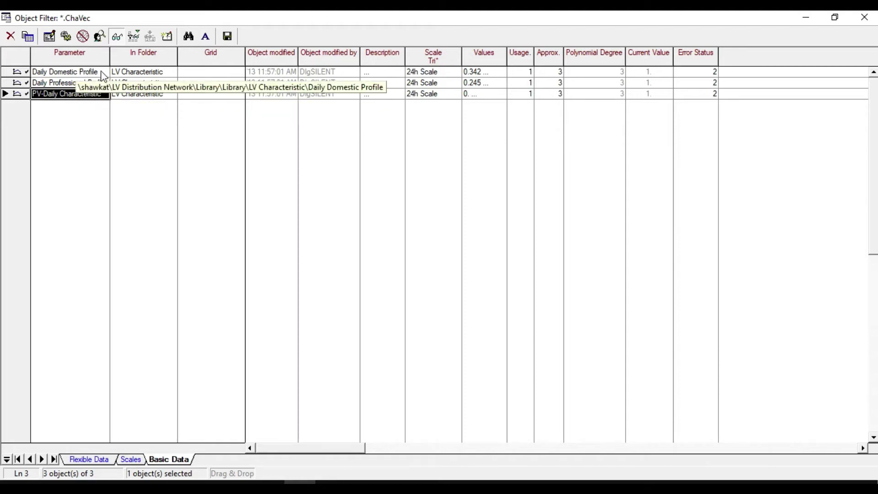
{"action": "left_click", "coordinate": [83, 73]}
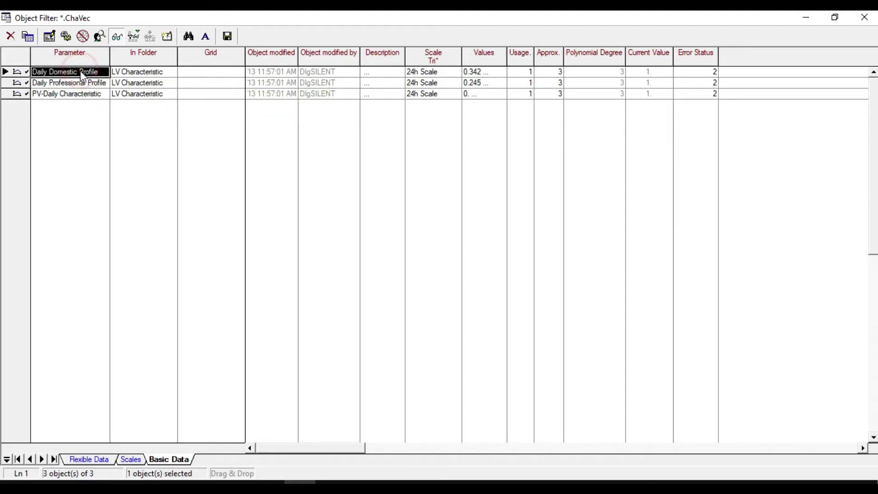
{"action": "double_click", "coordinate": [23, 71]}
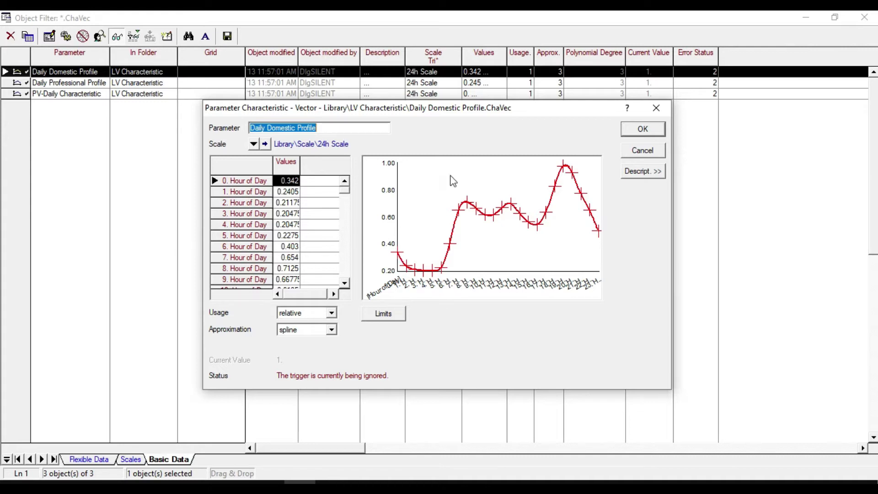
Close the profile and characteristics list, zoom into the upper network, and open load LV_LD_242.
{"action": "left_click", "coordinate": [643, 130]}
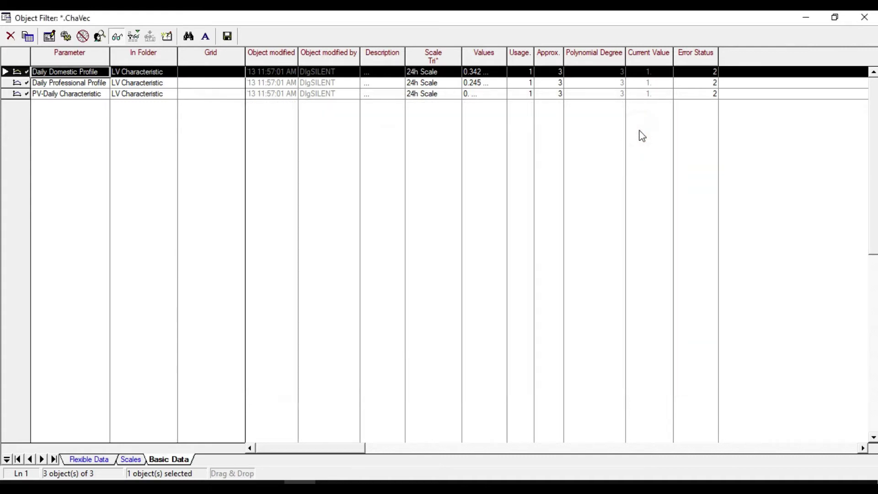
{"action": "left_click", "coordinate": [864, 17]}
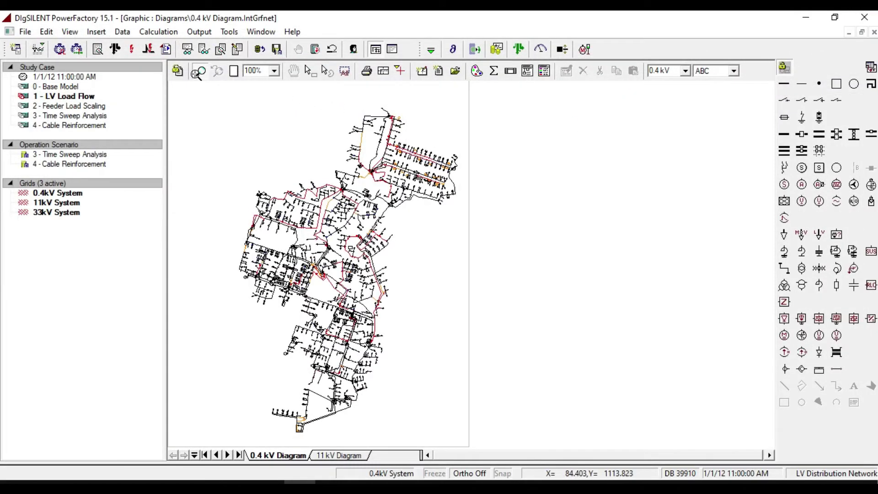
{"action": "left_click", "coordinate": [201, 71]}
{"action": "left_click_drag", "start_coordinate": [323, 109], "coordinate": [458, 189]}
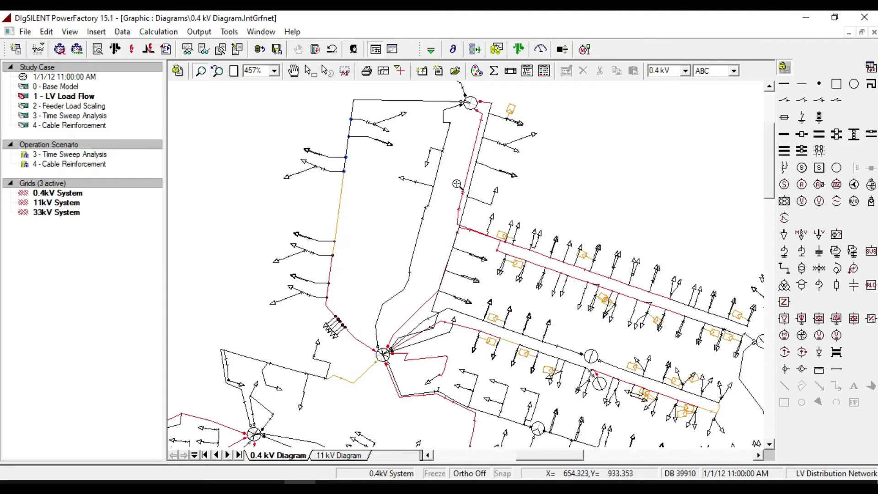
{"action": "double_click", "coordinate": [516, 234]}
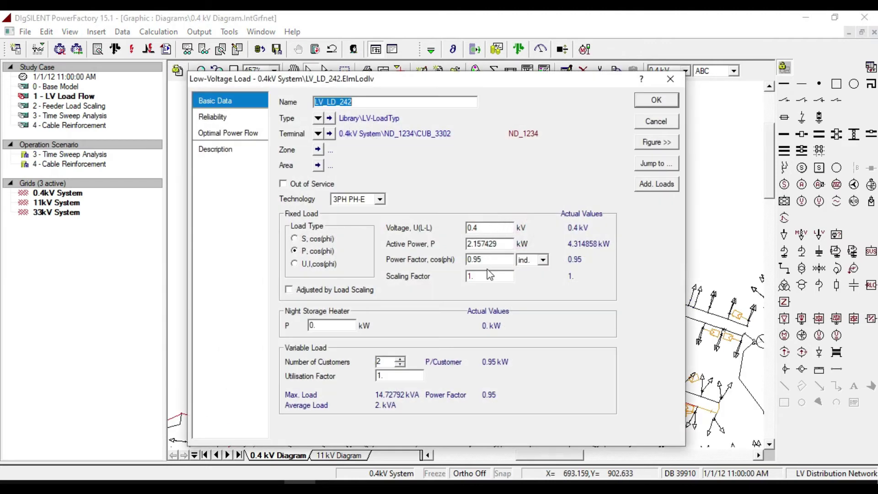
Browse project folders for a profile characteristic for the scaling factor, then cancel without choosing.
{"action": "right_click", "coordinate": [490, 276]}
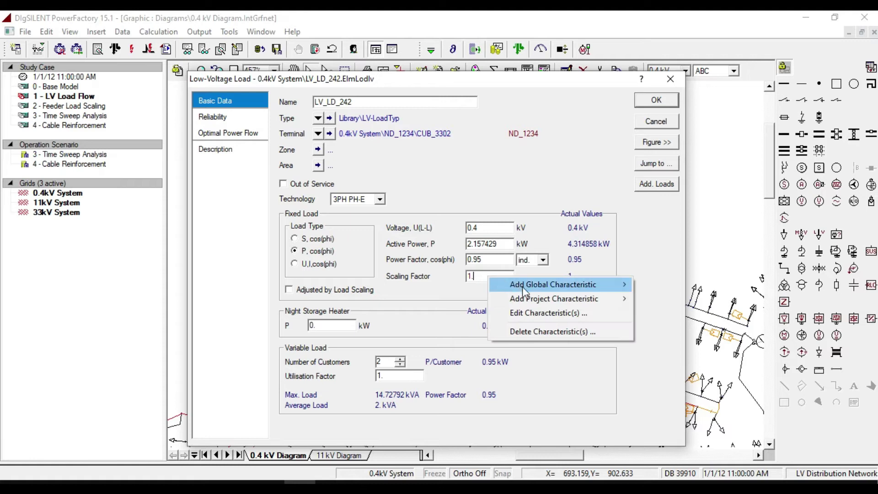
{"action": "mouse_move", "coordinate": [533, 300]}
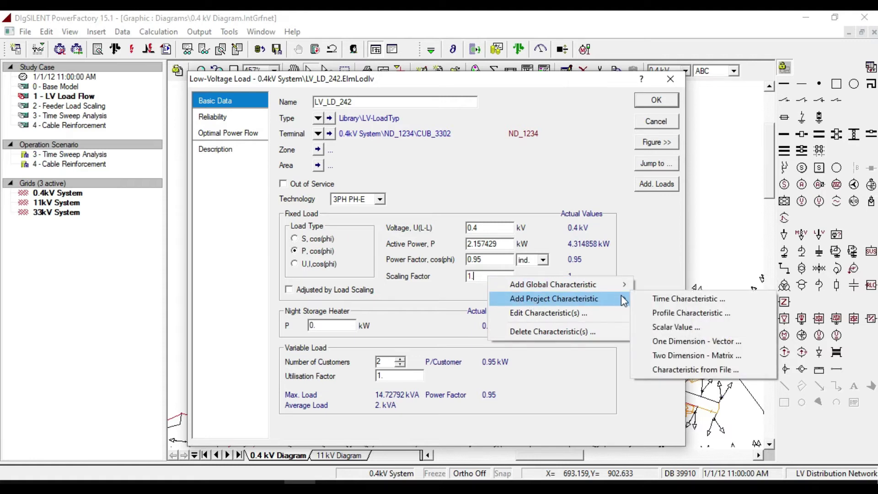
{"action": "left_click", "coordinate": [664, 313]}
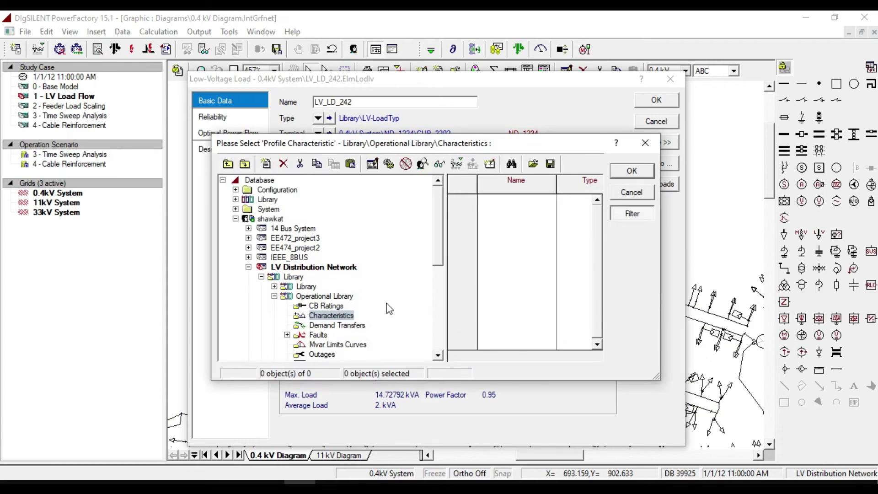
{"action": "scroll", "coordinate": [419, 258], "scroll_direction": "down", "scroll_amount": 1}
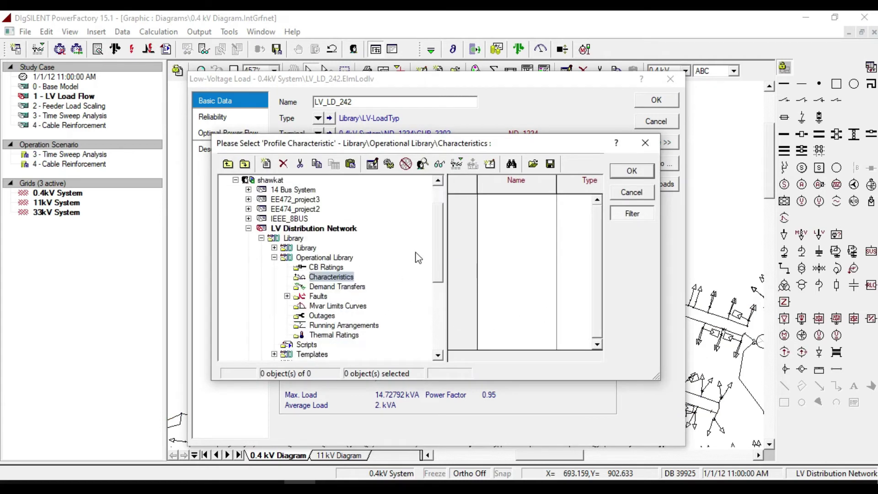
{"action": "left_click", "coordinate": [350, 287]}
{"action": "left_click", "coordinate": [320, 298]}
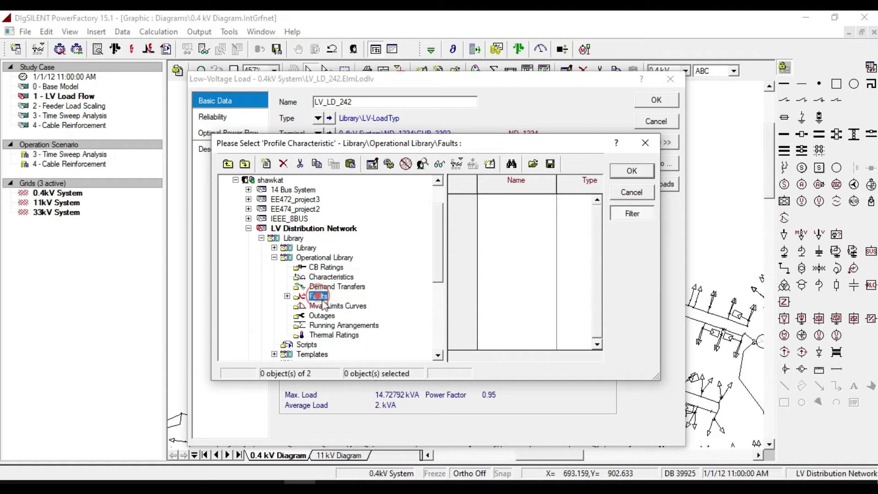
{"action": "left_click", "coordinate": [329, 306]}
{"action": "left_click", "coordinate": [322, 315]}
{"action": "left_click", "coordinate": [343, 325]}
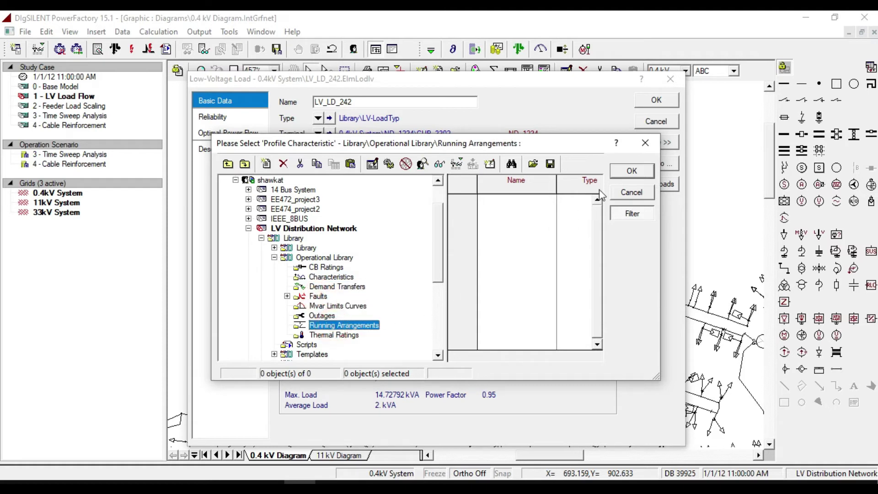
{"action": "left_click", "coordinate": [646, 143]}
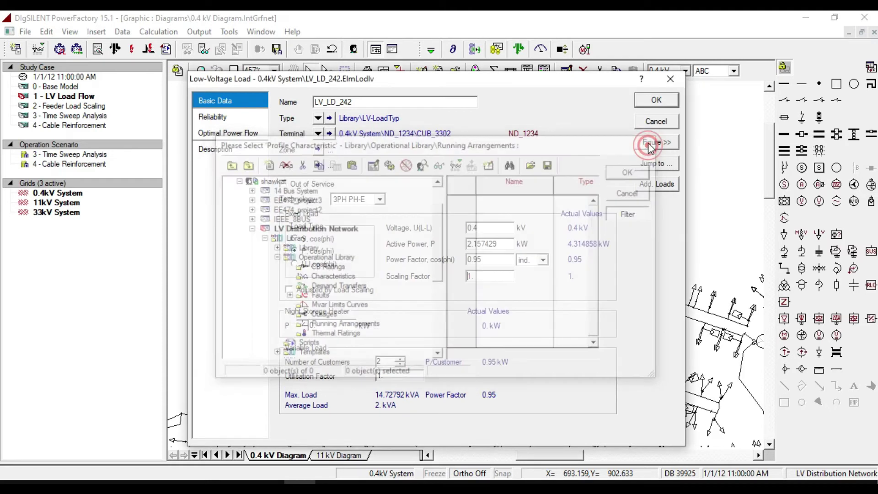
Check that the scaling factor's assigned characteristic is the Daily Professional Profile.
{"action": "right_click", "coordinate": [487, 277]}
{"action": "left_click", "coordinate": [529, 319]}
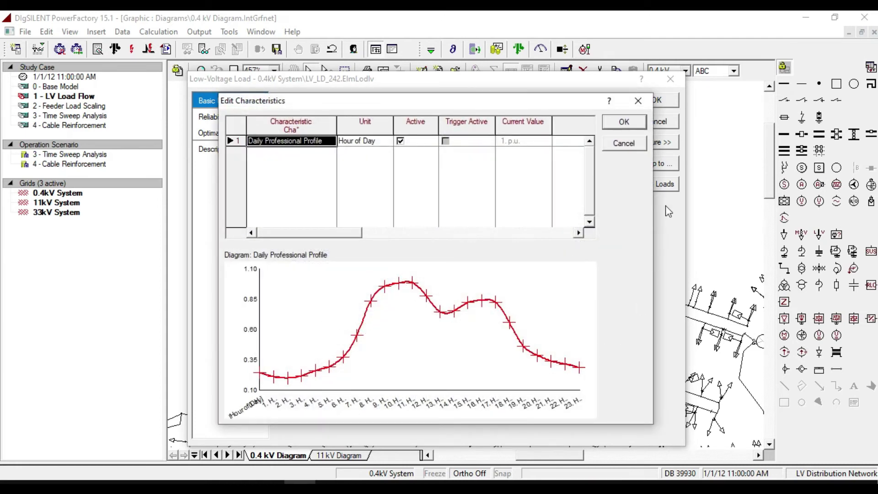
{"action": "left_click", "coordinate": [624, 122]}
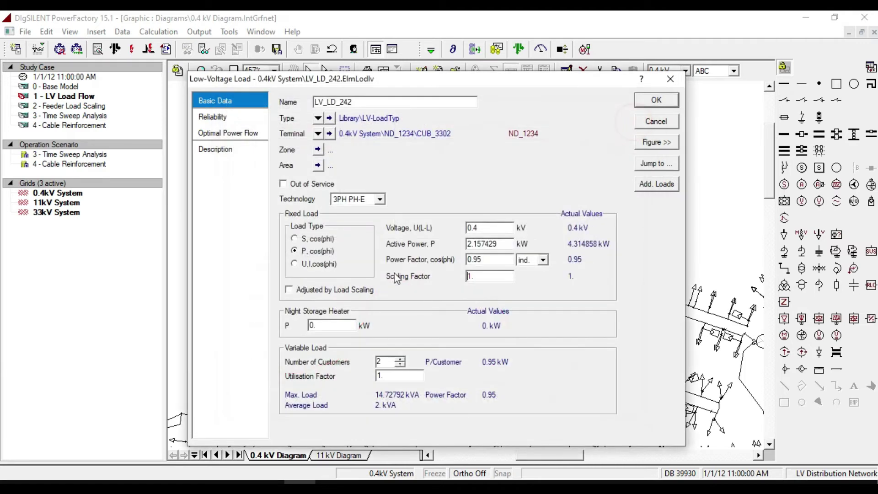
Review the number of customers and utilisation factor, then close LV_LD_242's settings.
{"action": "double_click", "coordinate": [387, 364]}
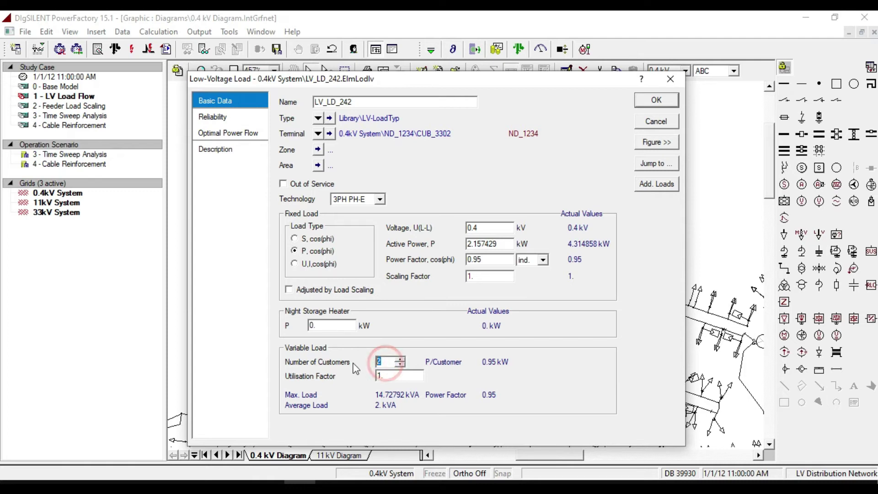
{"action": "double_click", "coordinate": [401, 376]}
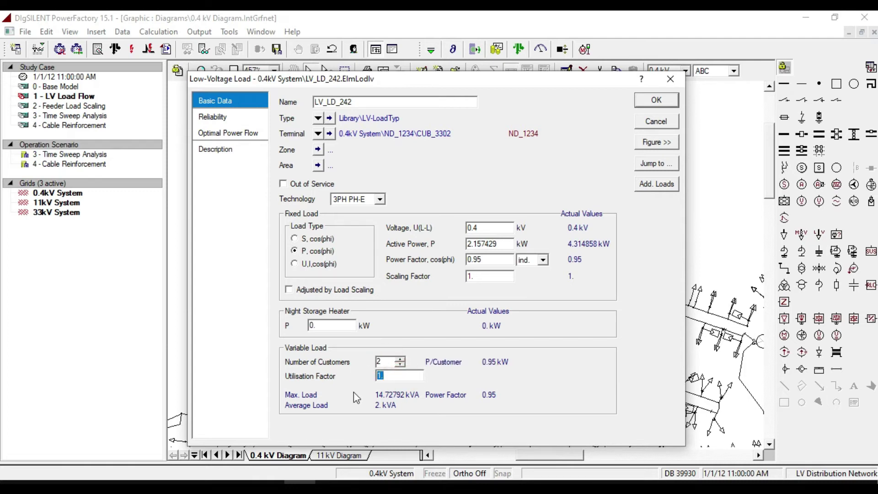
{"action": "left_click", "coordinate": [644, 104]}
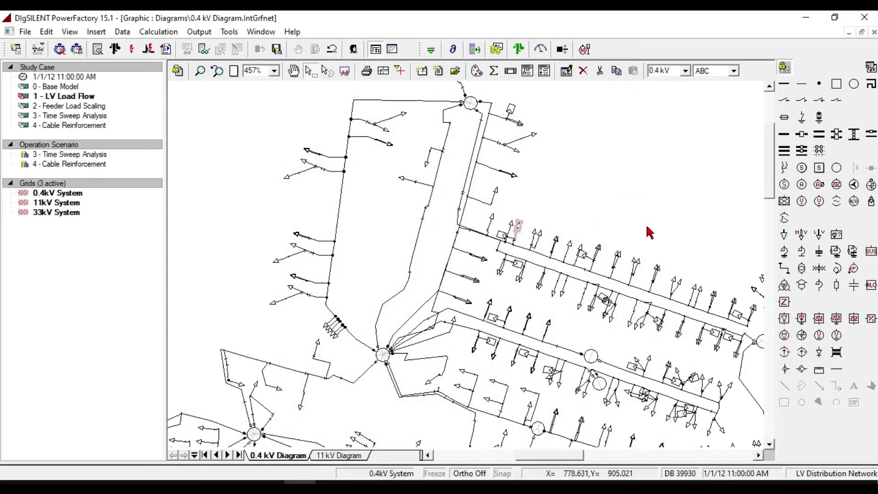
Zoom into the PV feeder and open PV_14's load flow settings, showing 0.003 MW active power.
{"action": "left_click", "coordinate": [632, 211]}
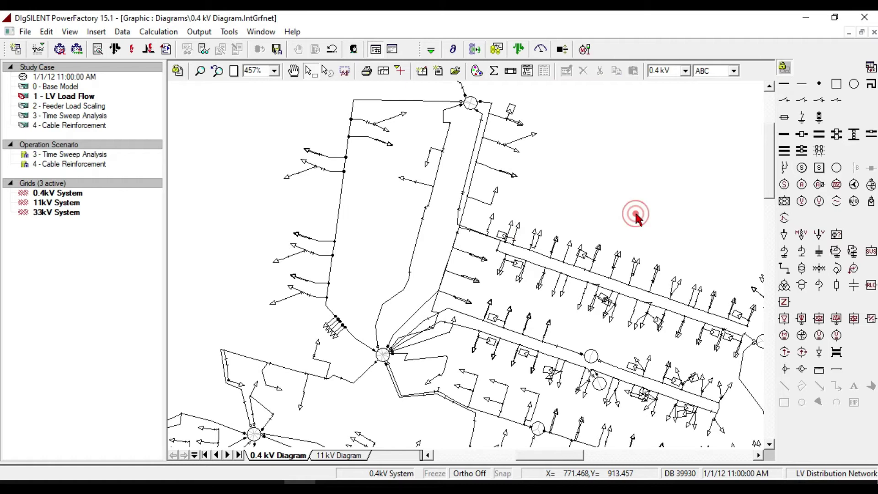
{"action": "left_click", "coordinate": [204, 75]}
{"action": "left_click_drag", "start_coordinate": [463, 191], "coordinate": [572, 319]}
{"action": "key", "text": "Escape"}
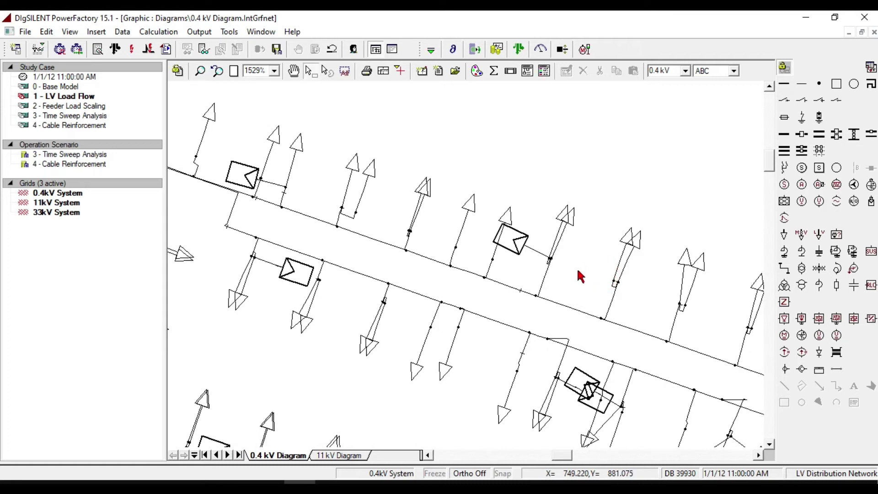
{"action": "left_click", "coordinate": [298, 274]}
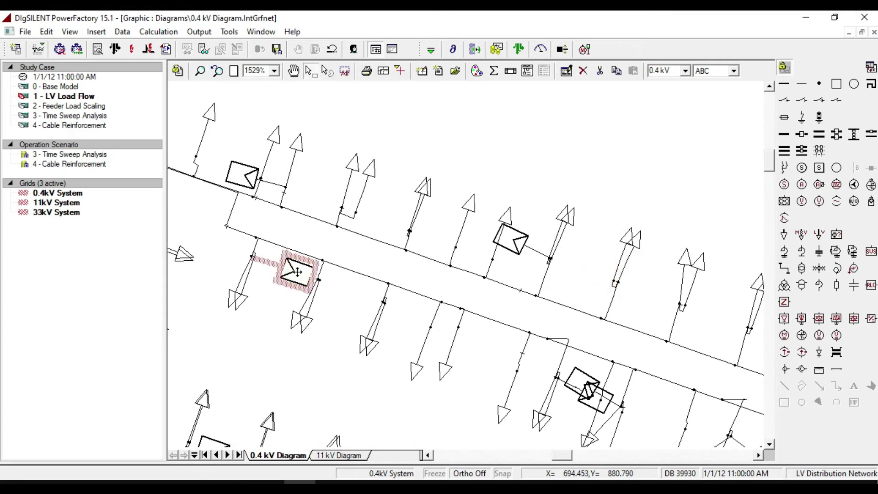
{"action": "double_click", "coordinate": [298, 272]}
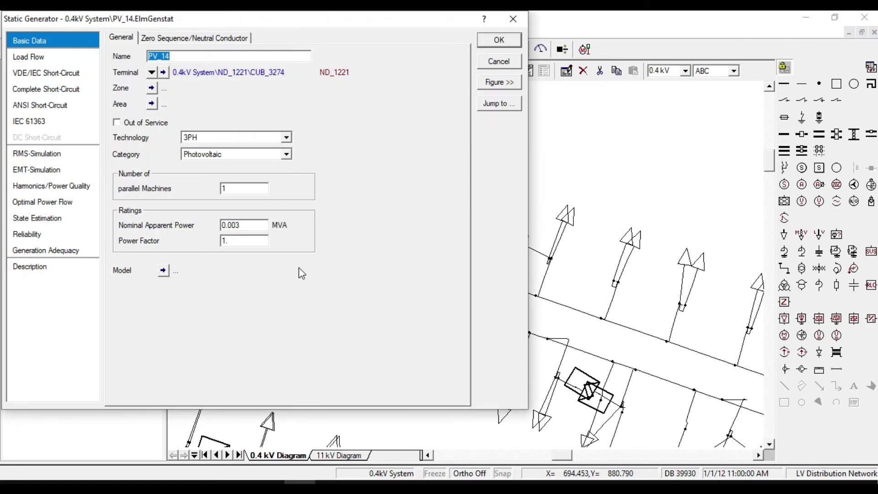
{"action": "left_click", "coordinate": [26, 57]}
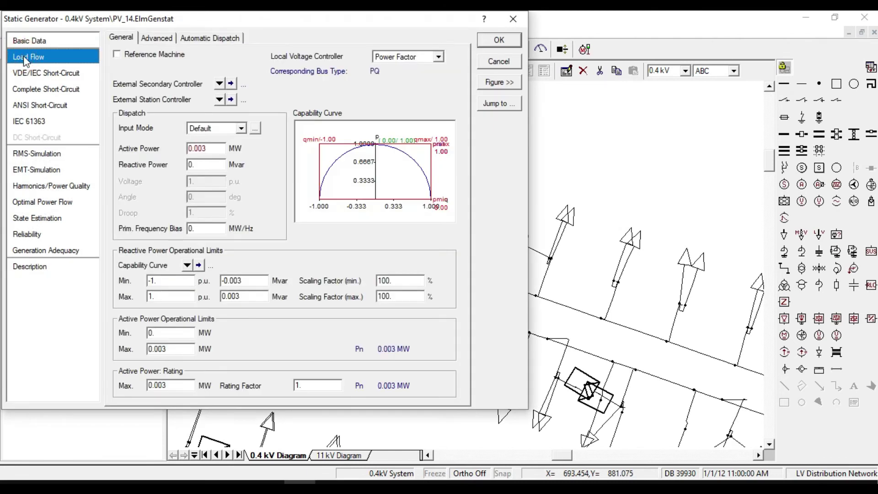
Browse profile characteristics for PV_14's Active Power, then close the browser without choosing one.
{"action": "left_click", "coordinate": [213, 149]}
{"action": "double_click", "coordinate": [213, 148]}
{"action": "left_click", "coordinate": [213, 149]}
{"action": "right_click", "coordinate": [213, 149]}
{"action": "mouse_move", "coordinate": [251, 176]}
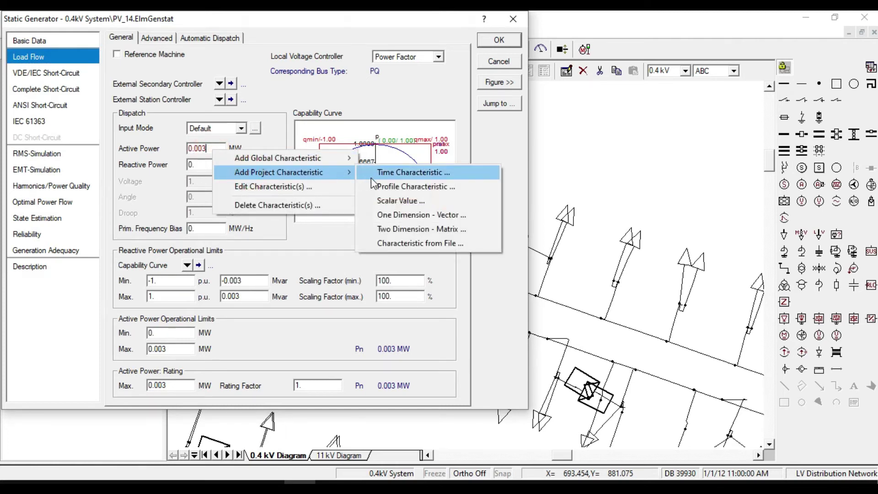
{"action": "left_click", "coordinate": [386, 187]}
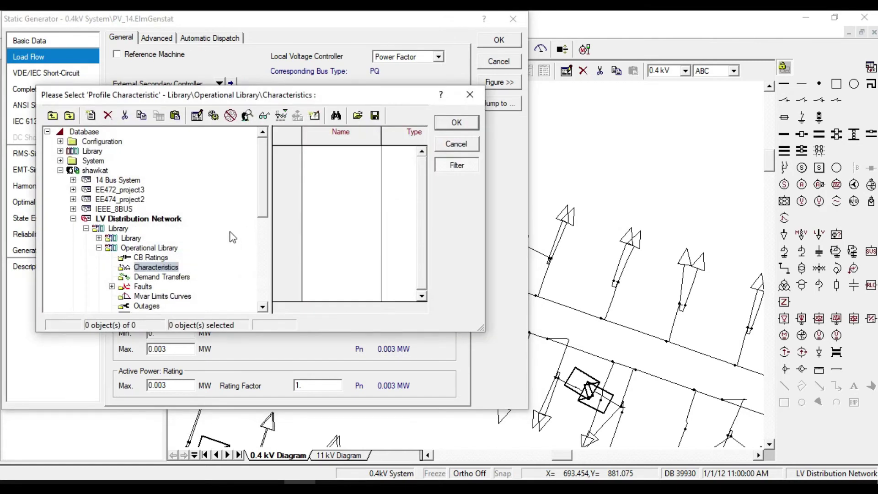
{"action": "scroll", "coordinate": [201, 240], "scroll_direction": "down", "scroll_amount": 3}
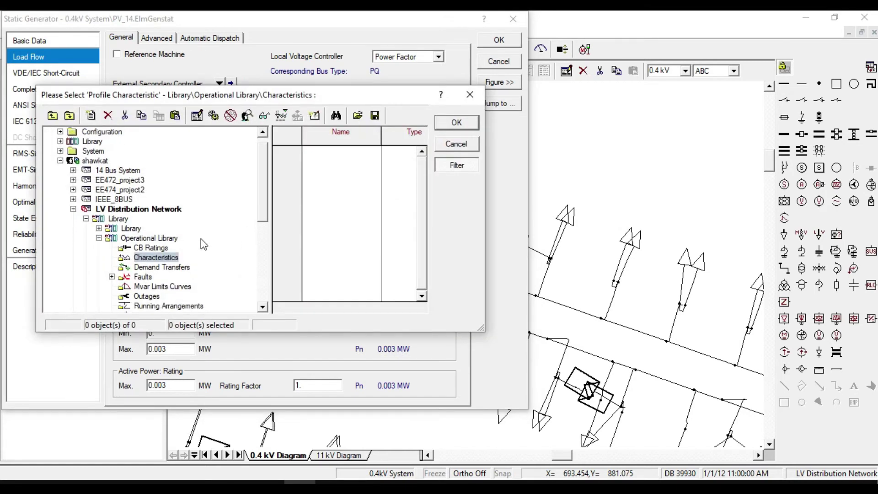
{"action": "left_click", "coordinate": [479, 102]}
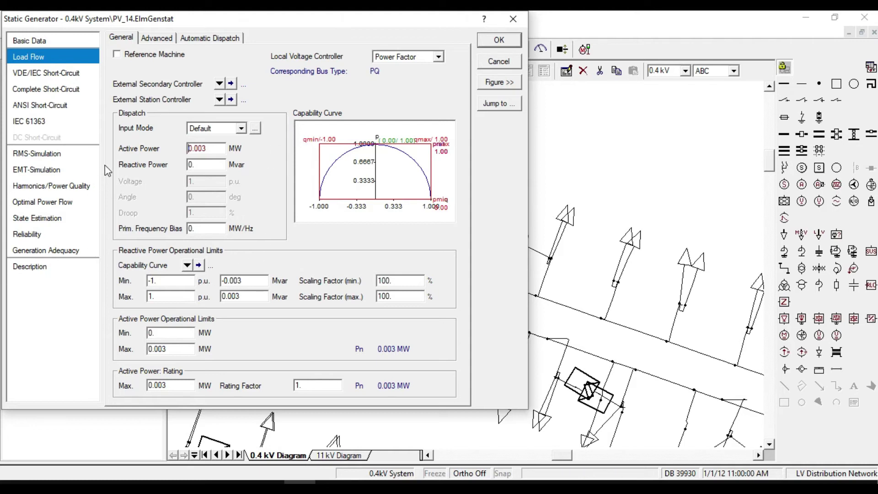
{"action": "right_click", "coordinate": [216, 150]}
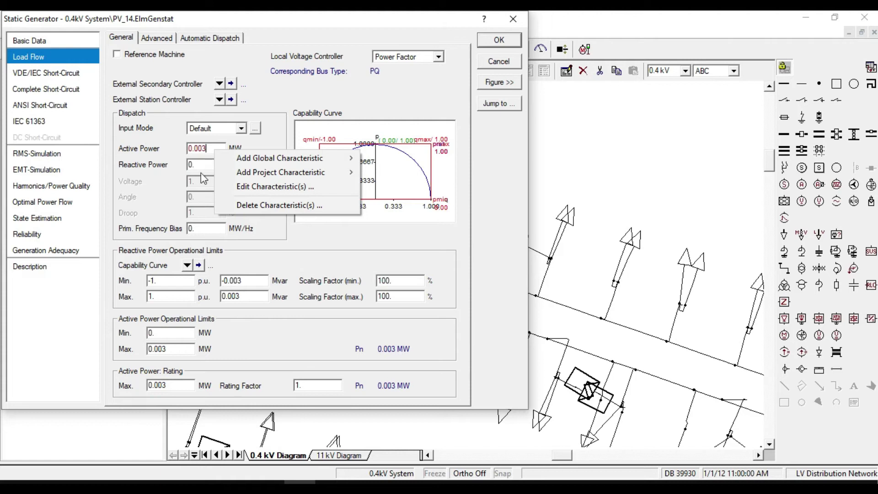
{"action": "left_click", "coordinate": [264, 188]}
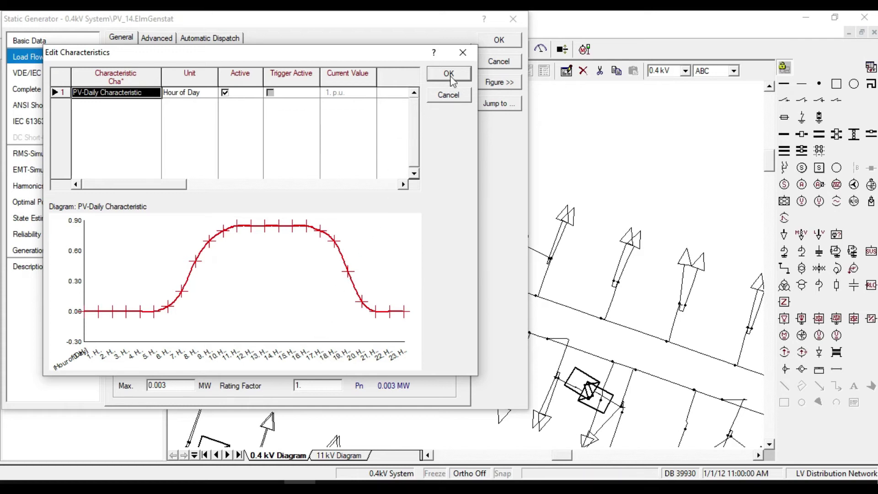
{"action": "left_click", "coordinate": [462, 52]}
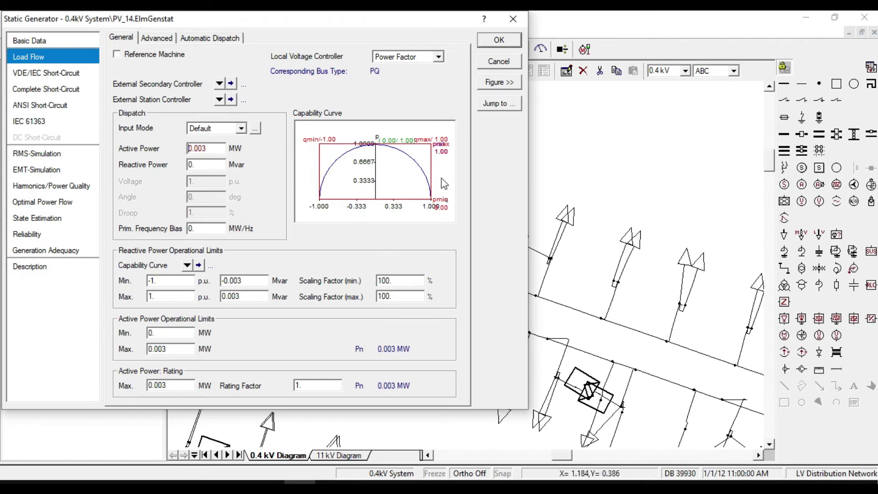
Set Hour of Year to 2 (1/1/2012 2:00 AM) and stop ignoring time triggers.
{"action": "left_click", "coordinate": [500, 42]}
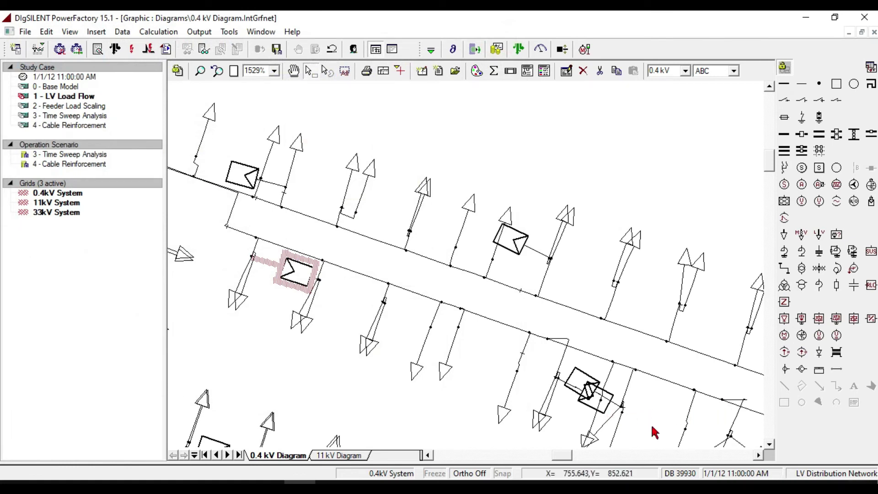
{"action": "double_click", "coordinate": [740, 476]}
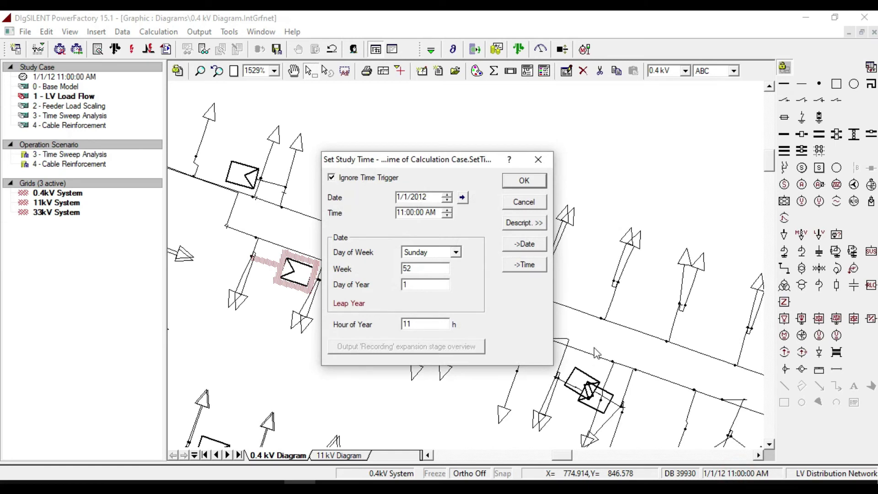
{"action": "double_click", "coordinate": [427, 323]}
{"action": "type", "text": "2"}
{"action": "left_click", "coordinate": [365, 183]}
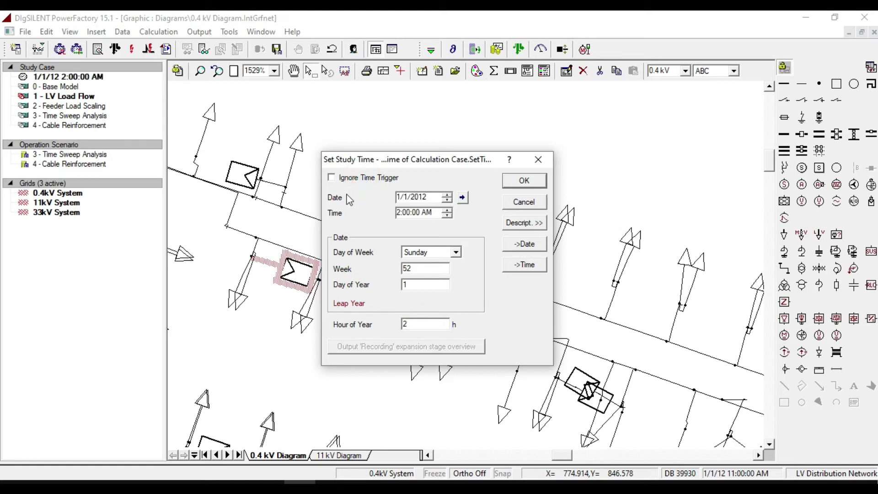
{"action": "left_click", "coordinate": [525, 181]}
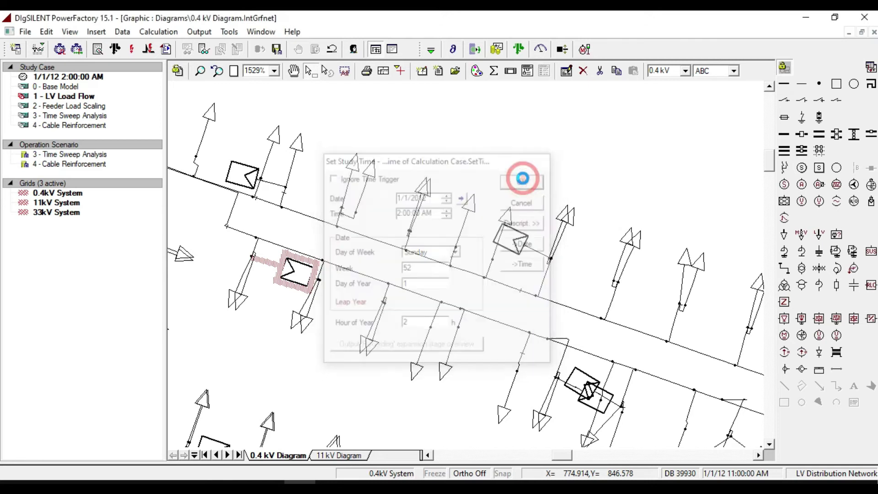
Add extra result boxes to the PV generator and the nearby branch, placed beside each.
{"action": "right_click", "coordinate": [297, 272]}
{"action": "left_click", "coordinate": [368, 234]}
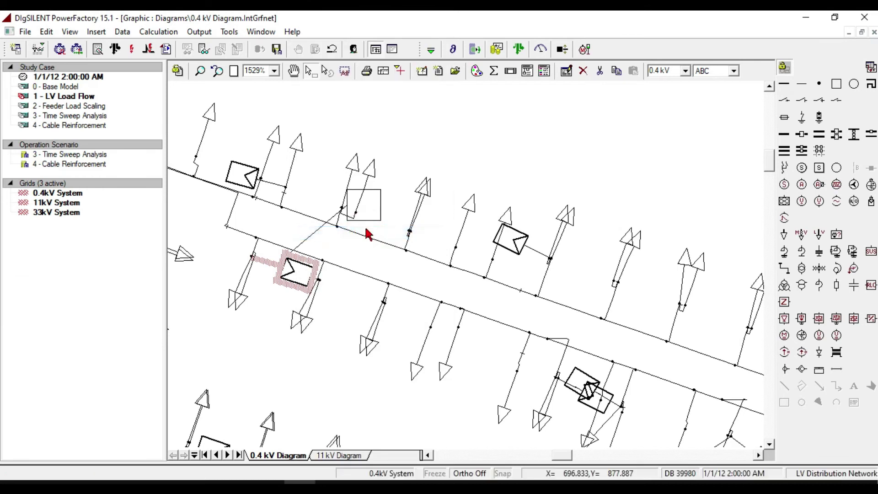
{"action": "left_click", "coordinate": [368, 205]}
{"action": "mouse_move", "coordinate": [369, 204]}
{"action": "left_mouse_down"}
{"action": "mouse_move", "coordinate": [334, 298]}
{"action": "mouse_move", "coordinate": [270, 375]}
{"action": "mouse_move", "coordinate": [248, 354]}
{"action": "left_mouse_up"}
{"action": "left_click", "coordinate": [425, 203]}
{"action": "right_click", "coordinate": [424, 202]}
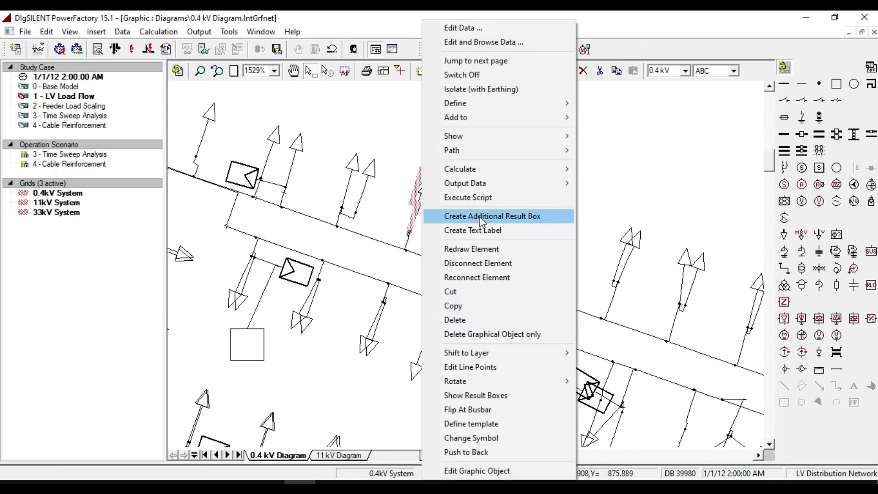
{"action": "left_click", "coordinate": [495, 225]}
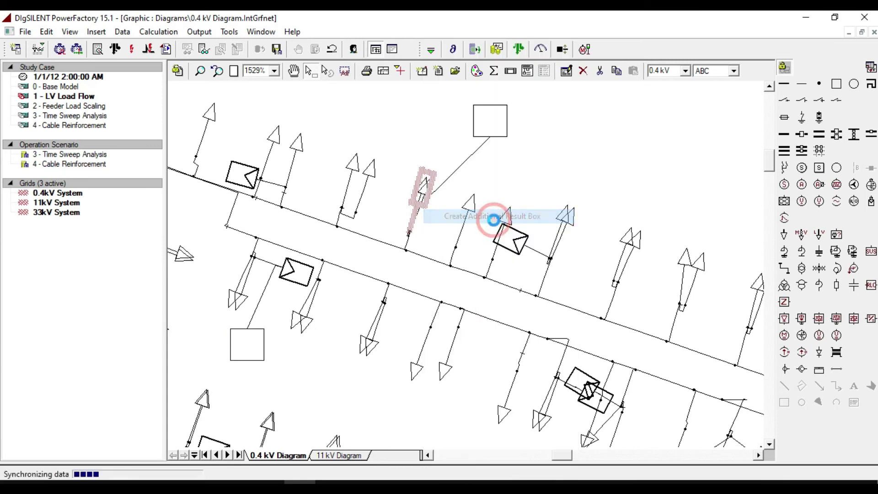
{"action": "left_click", "coordinate": [492, 124]}
{"action": "left_click_drag", "start_coordinate": [490, 121], "coordinate": [457, 143]}
{"action": "left_click", "coordinate": [532, 174]}
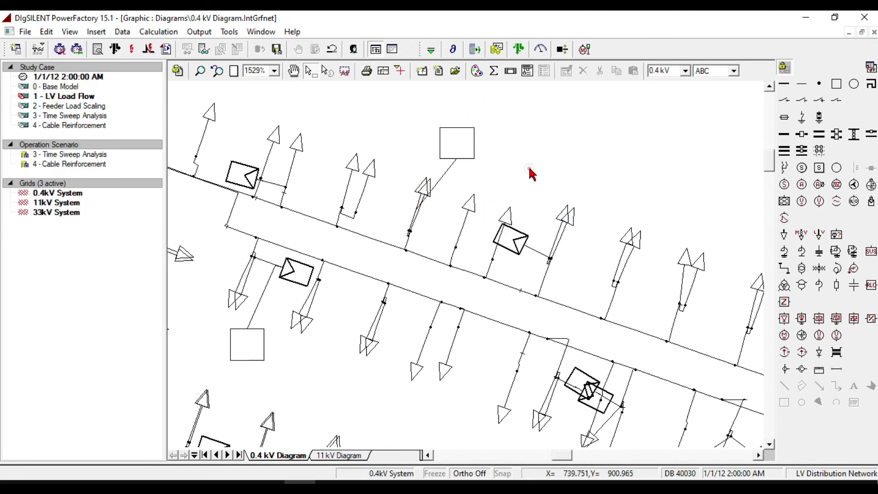
Execute the 2:00 AM load flow: PV at 0.00 kW, cable carrying 4.28 kW (6.89 A).
{"action": "left_click", "coordinate": [117, 50]}
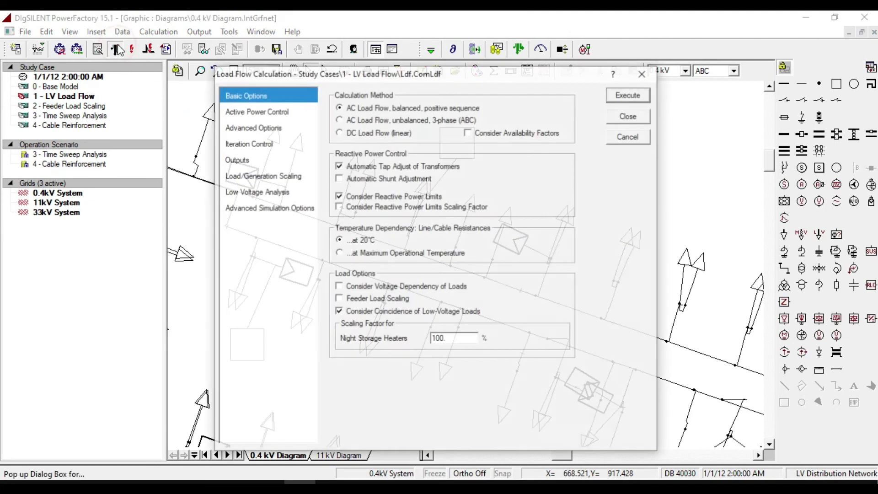
{"action": "left_click", "coordinate": [637, 96]}
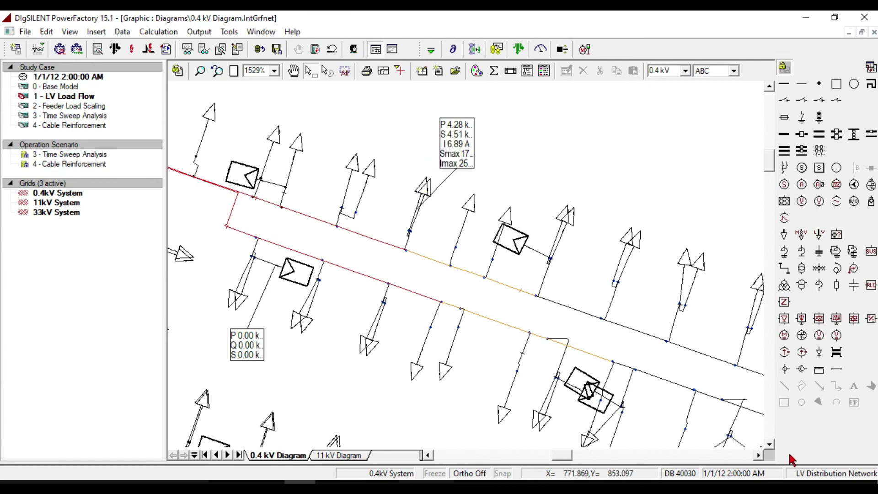
{"action": "double_click", "coordinate": [739, 477]}
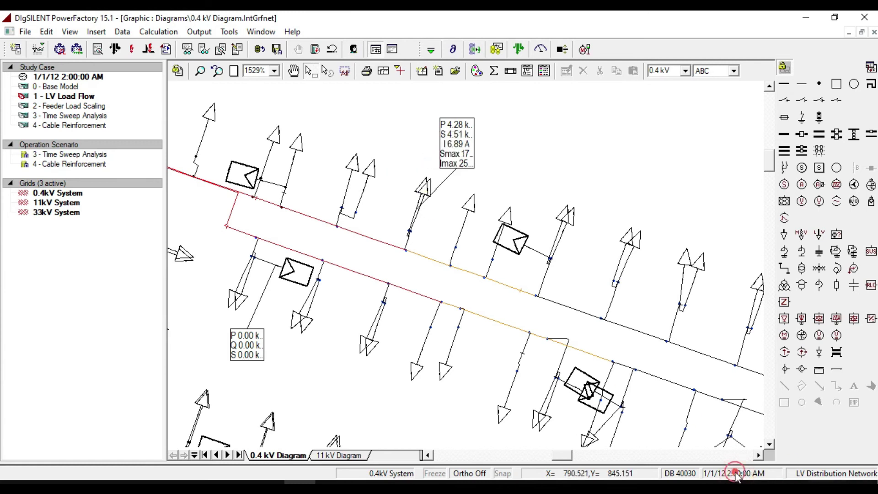
Set Hour of Year to 7 and execute the load flow, then check the result boxes.
{"action": "double_click", "coordinate": [423, 323]}
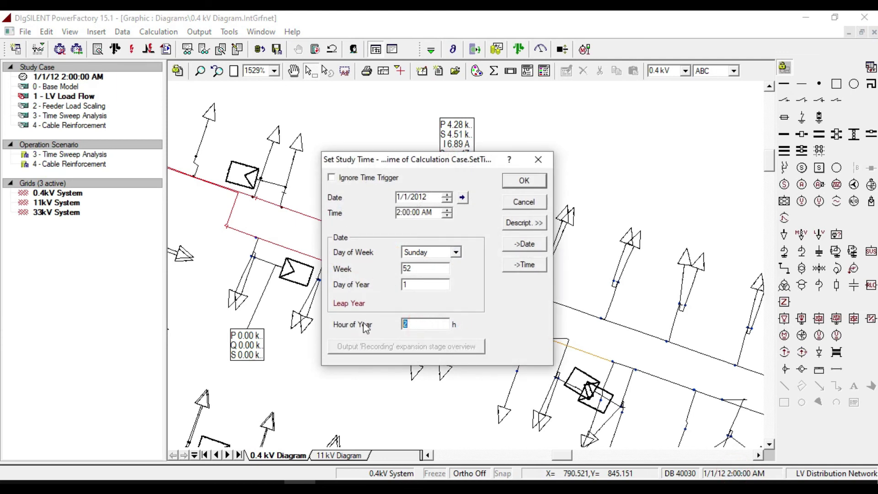
{"action": "type", "text": "7"}
{"action": "left_click", "coordinate": [513, 182]}
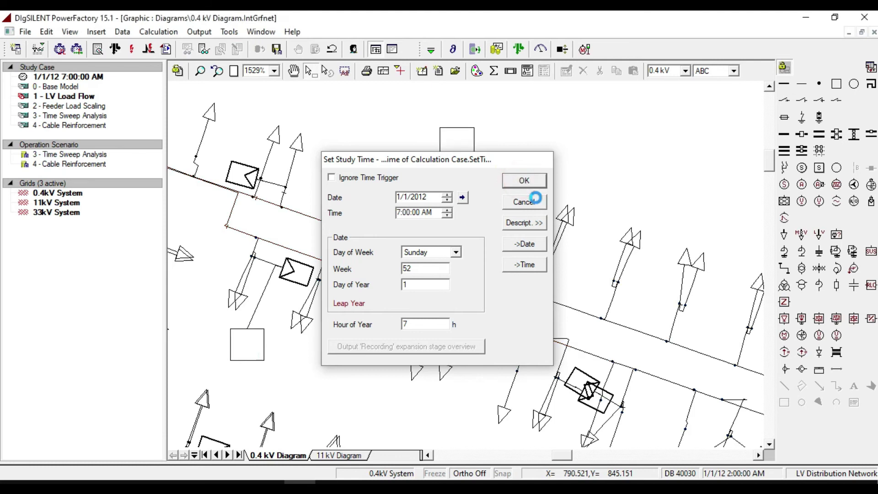
{"action": "left_click", "coordinate": [116, 50]}
{"action": "left_click", "coordinate": [627, 101]}
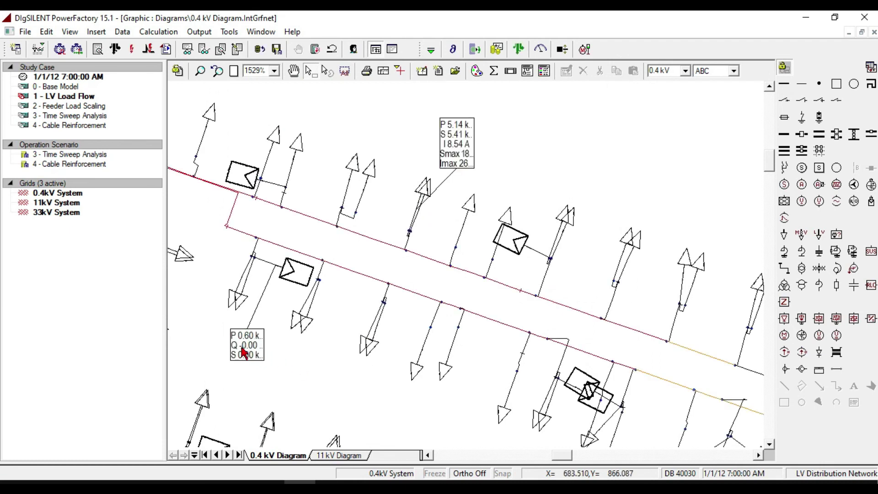
{"action": "mouse_move", "coordinate": [244, 353]}
{"action": "mouse_move", "coordinate": [453, 146]}
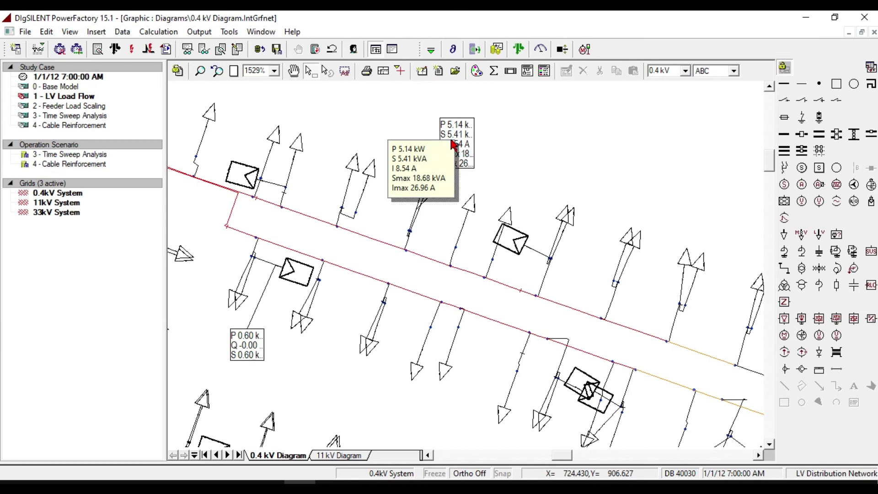
Set the study time to 1:00 PM (hour 13), execute the load flow, and zoom to the whole network.
{"action": "double_click", "coordinate": [735, 476]}
{"action": "left_click_drag", "start_coordinate": [436, 329], "coordinate": [373, 336]}
{"action": "left_click", "coordinate": [508, 179]}
{"action": "left_click", "coordinate": [115, 49]}
{"action": "left_click", "coordinate": [629, 93]}
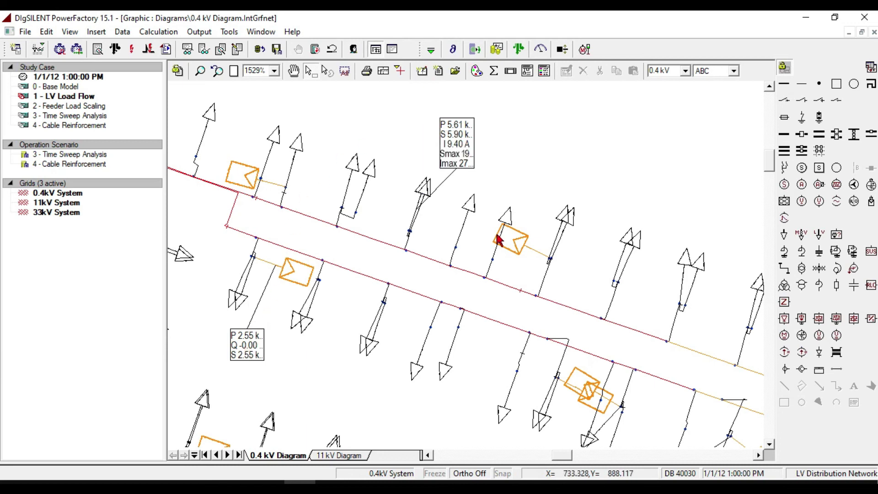
{"action": "left_click", "coordinate": [234, 71]}
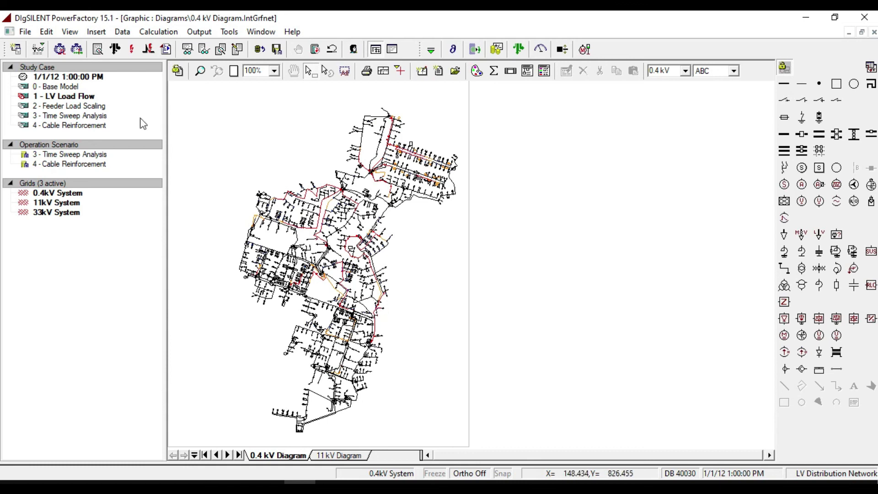
{"action": "left_click", "coordinate": [112, 49]}
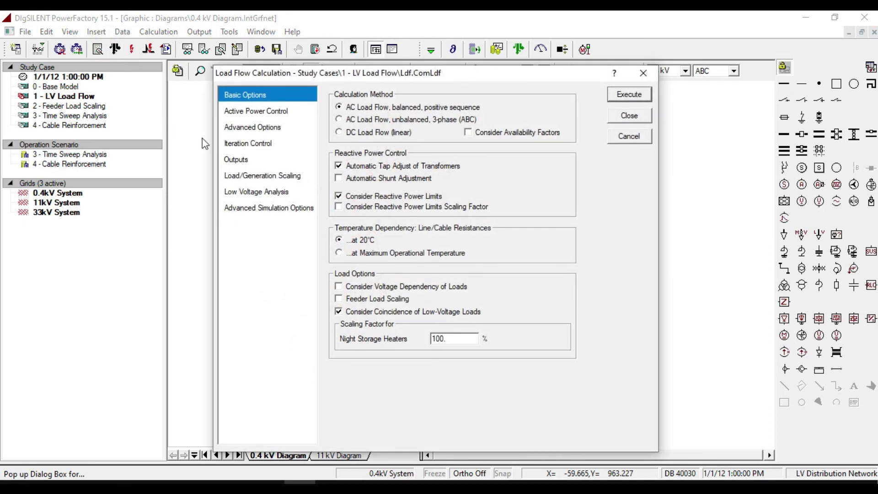
{"action": "left_click", "coordinate": [361, 300]}
{"action": "left_click", "coordinate": [340, 312]}
{"action": "left_click", "coordinate": [353, 304]}
{"action": "left_click", "coordinate": [351, 301]}
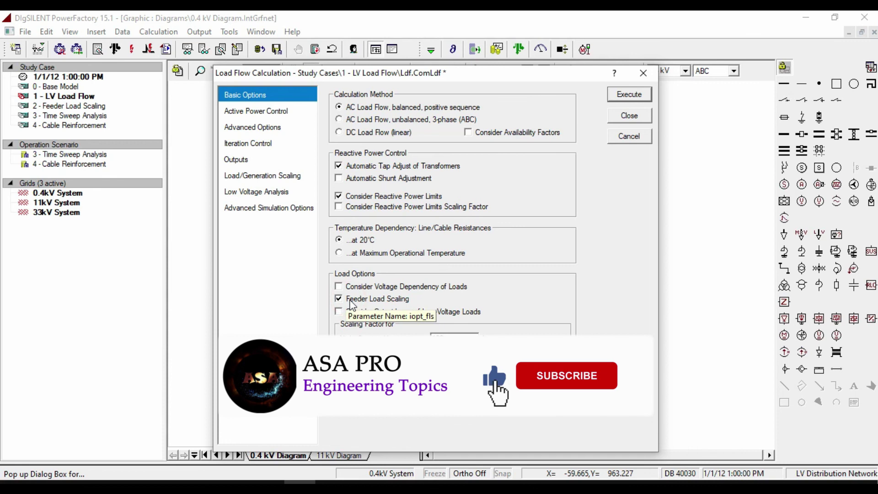
{"action": "left_click", "coordinate": [643, 72]}
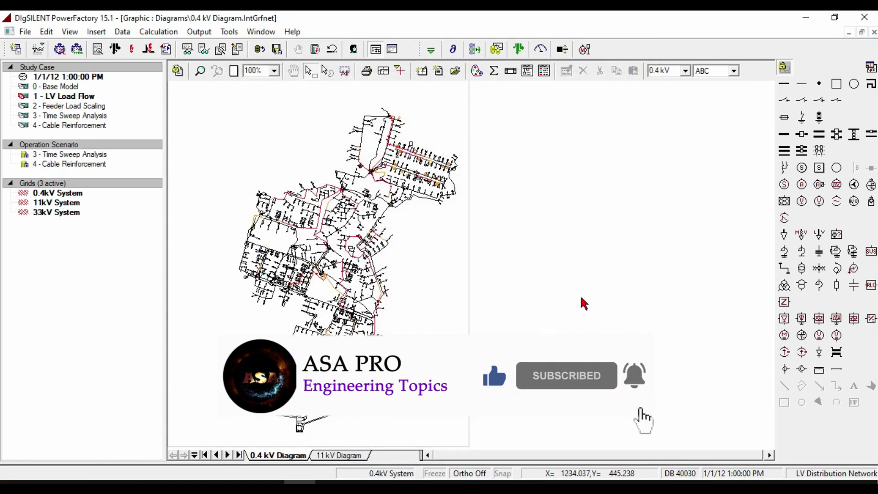